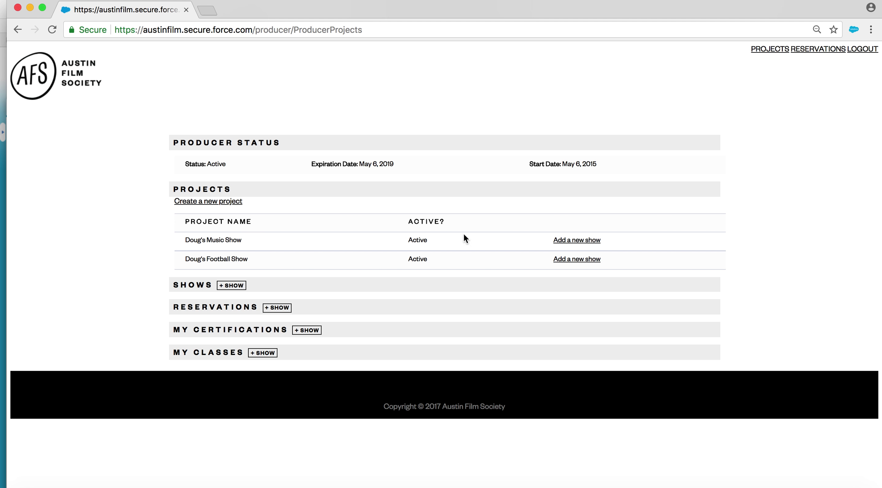
# Open the form for adding a new show to the music show project and review its fields
pyautogui.click(578, 241)
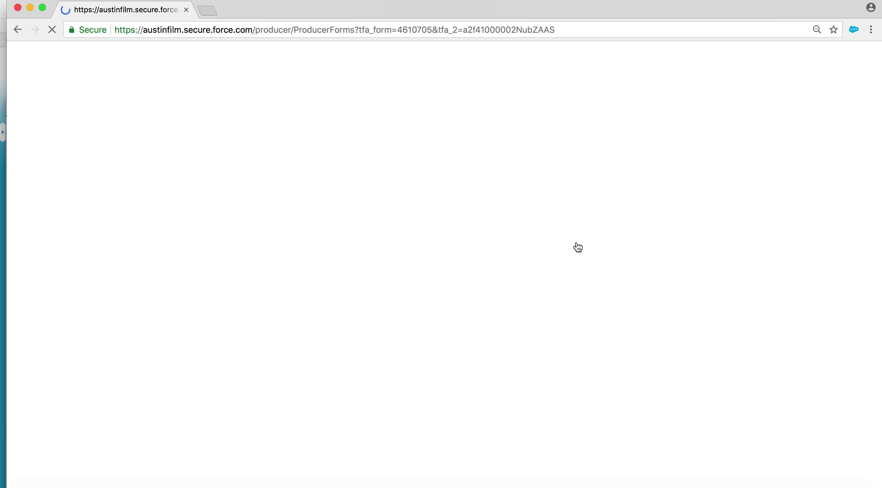
pyautogui.scroll(-2, 237, 252)
pyautogui.scroll(-5, 236, 247)
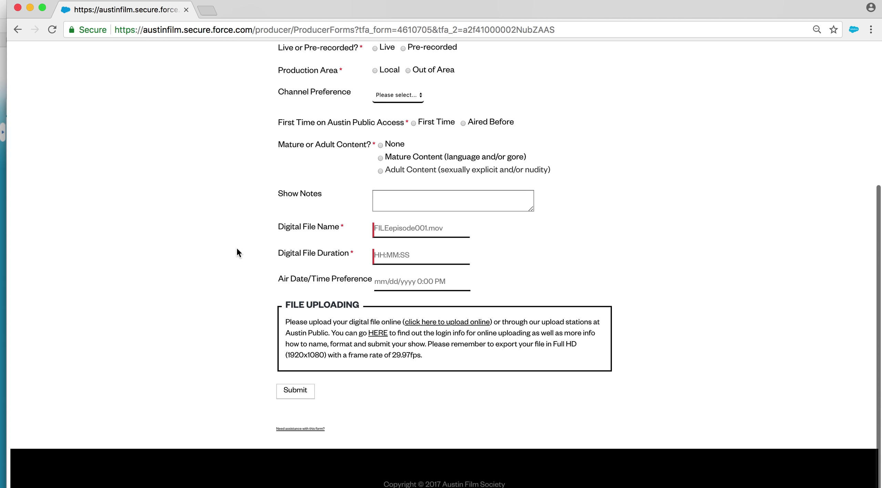
pyautogui.scroll(3, 236, 247)
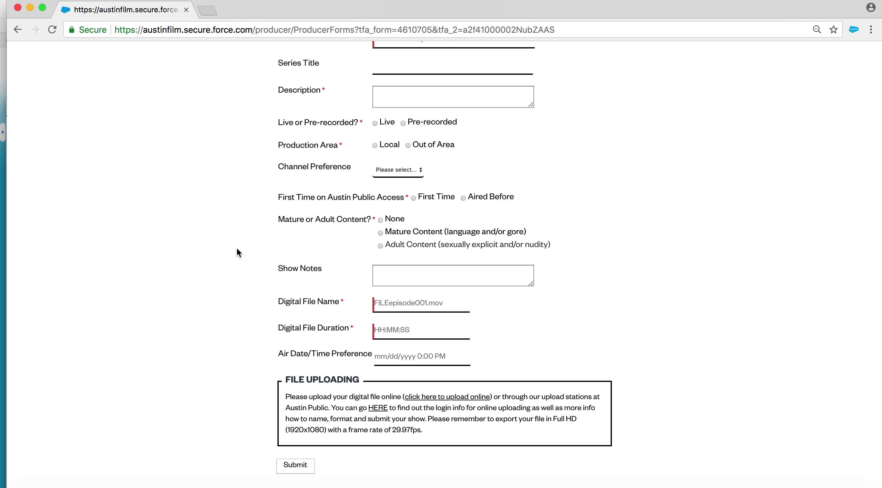
pyautogui.scroll(3, 237, 248)
pyautogui.scroll(-2, 236, 249)
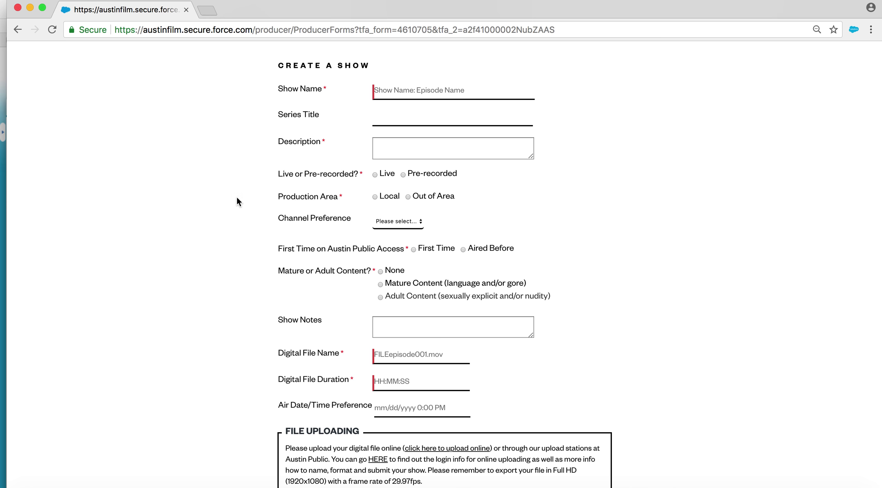
pyautogui.scroll(1, 256, 104)
# Enter "Episode 1" as the show name
pyautogui.click(384, 122)
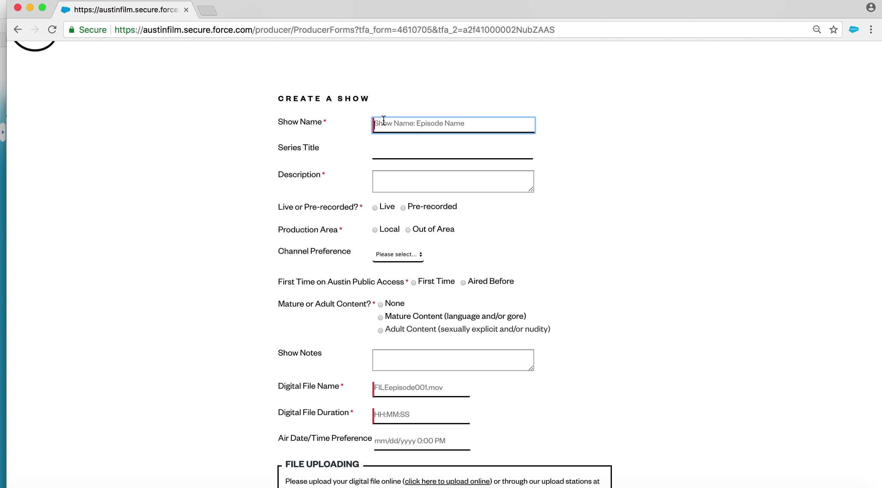
pyautogui.click(278, 121)
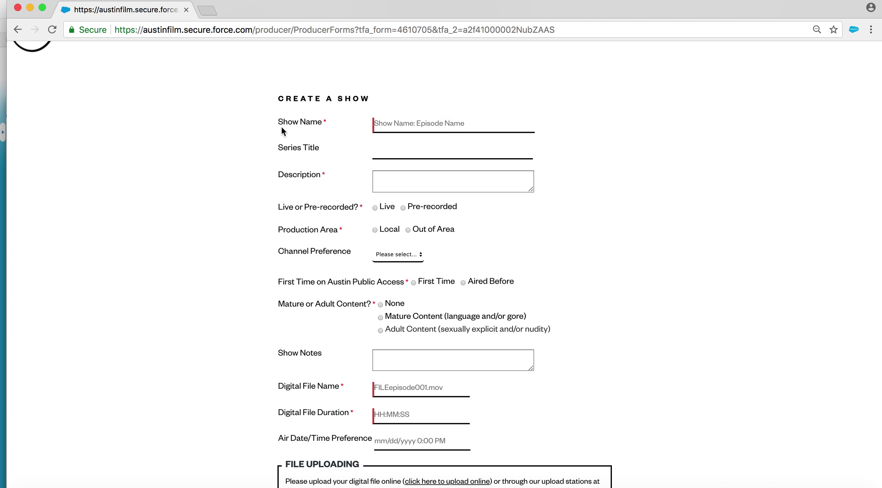
pyautogui.scroll(2, 291, 128)
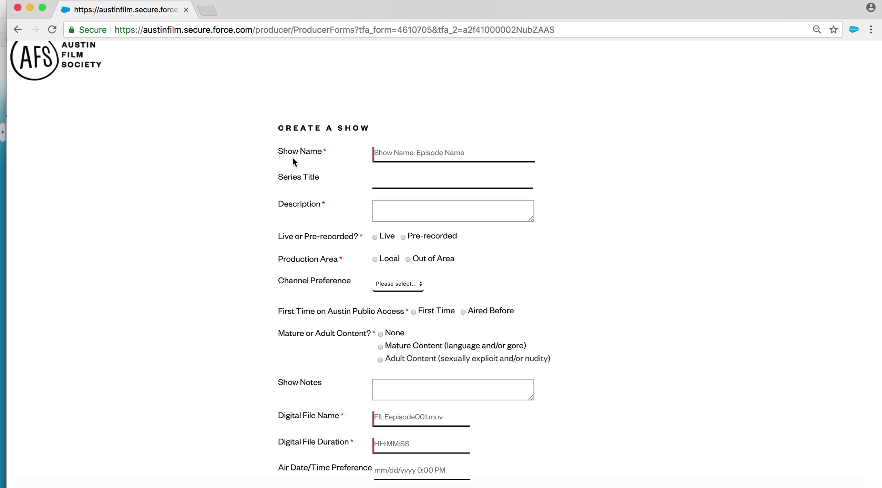
pyautogui.click(381, 156)
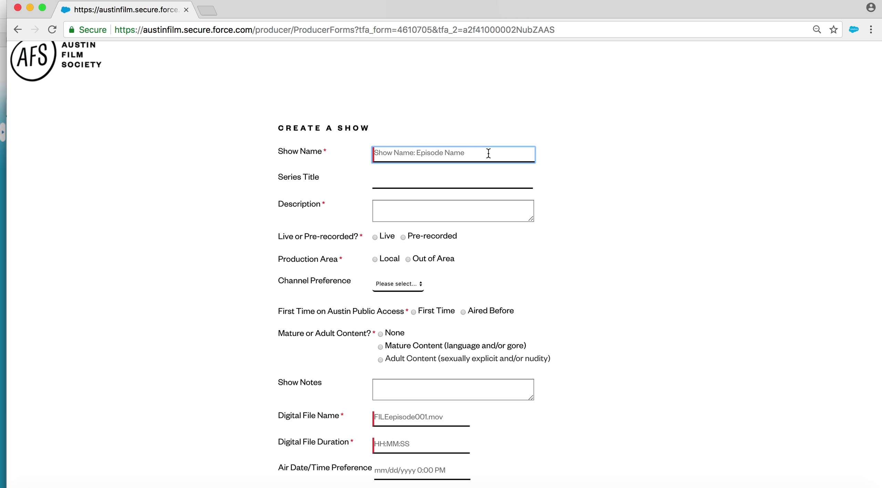
pyautogui.write('Eps')
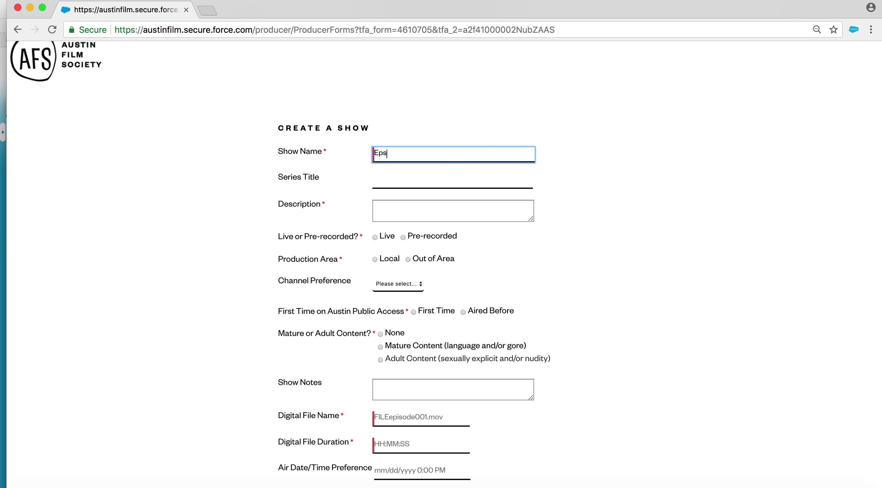
pyautogui.write('isode 2')
pyautogui.press('BackSpace')
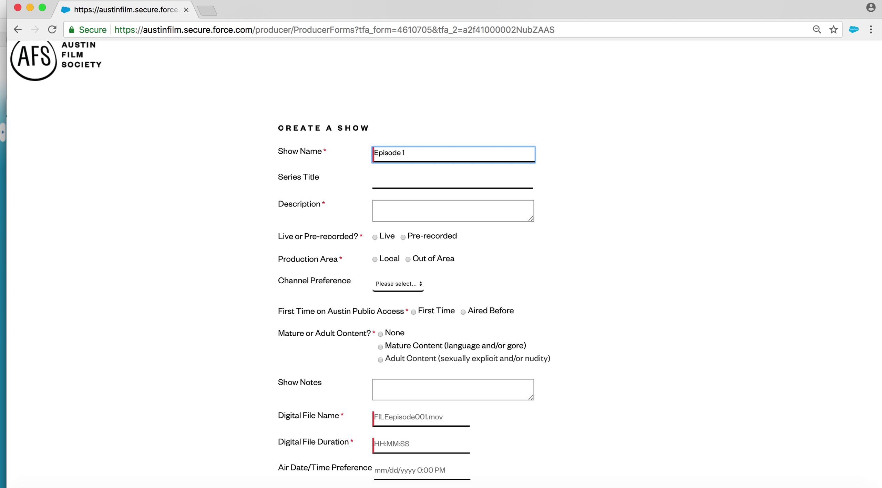
pyautogui.write('1')
pyautogui.click(666, 178)
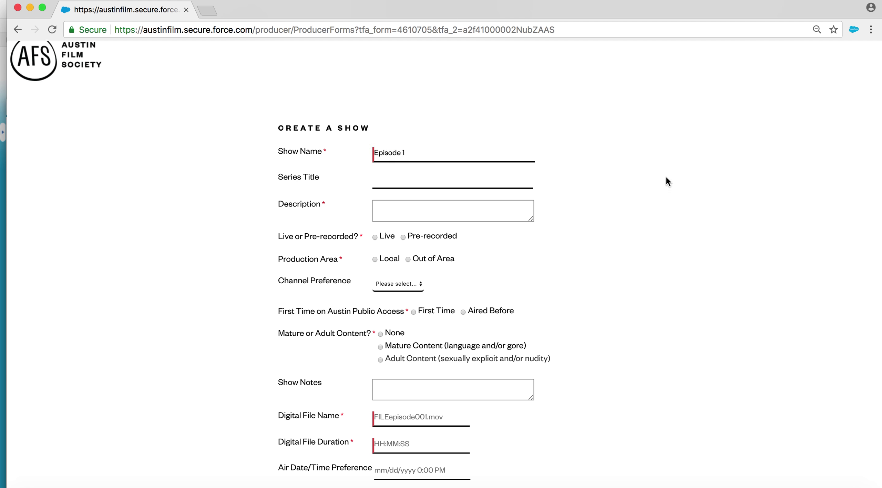
# Prefix "Episode 1" in the show name with the music show project's title followed by a colon and a space
pyautogui.click(375, 152)
pyautogui.write('DOug')
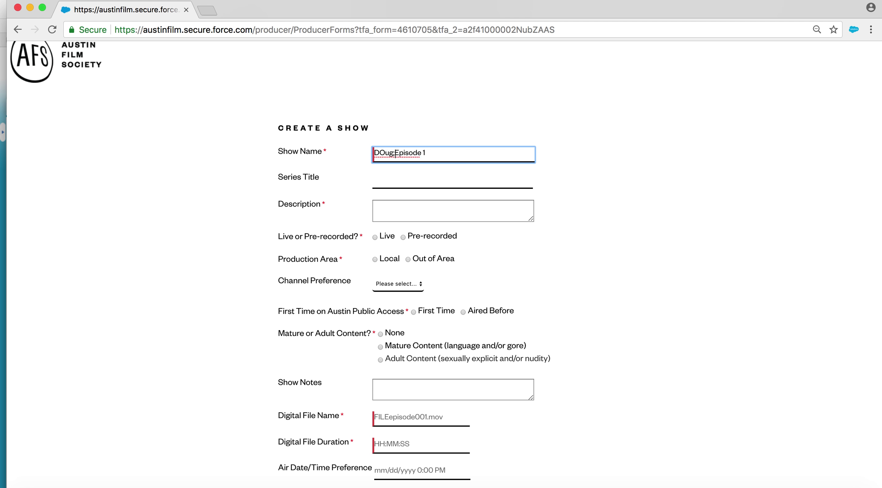
pyautogui.write("'s Music Show")
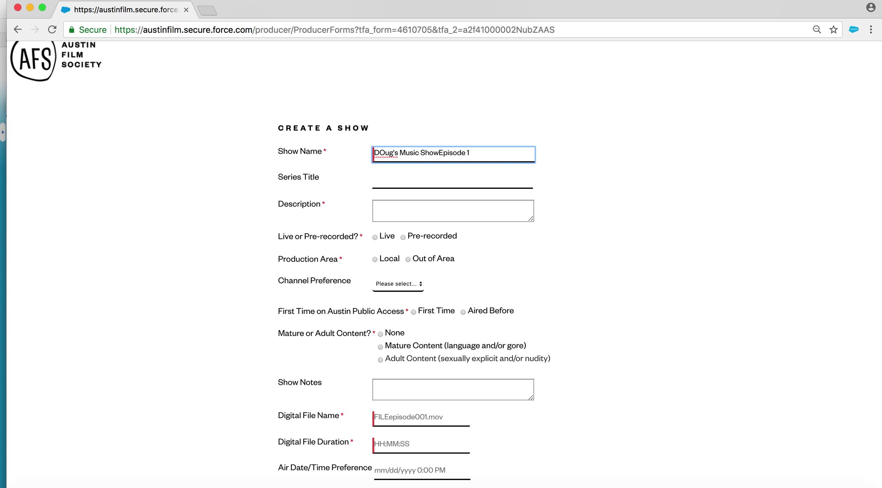
pyautogui.write(':')
pyautogui.click(386, 155)
pyautogui.press('BackSpace')
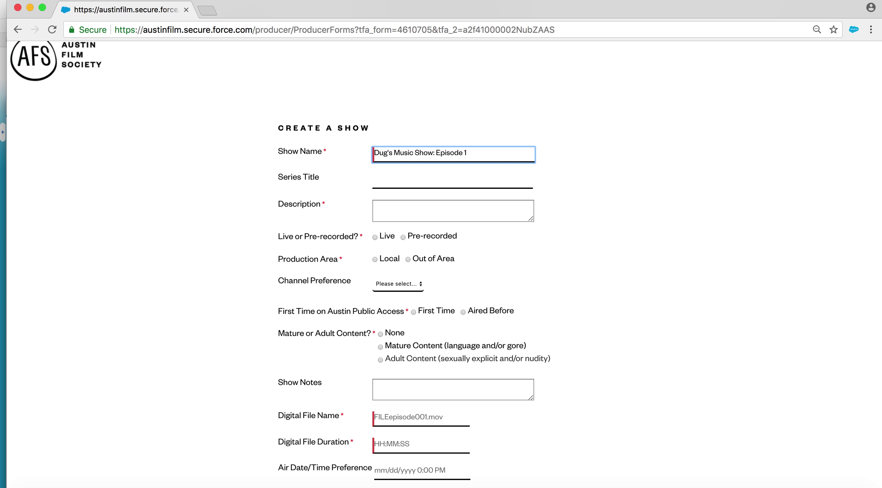
pyautogui.write('o')
pyautogui.click(559, 159)
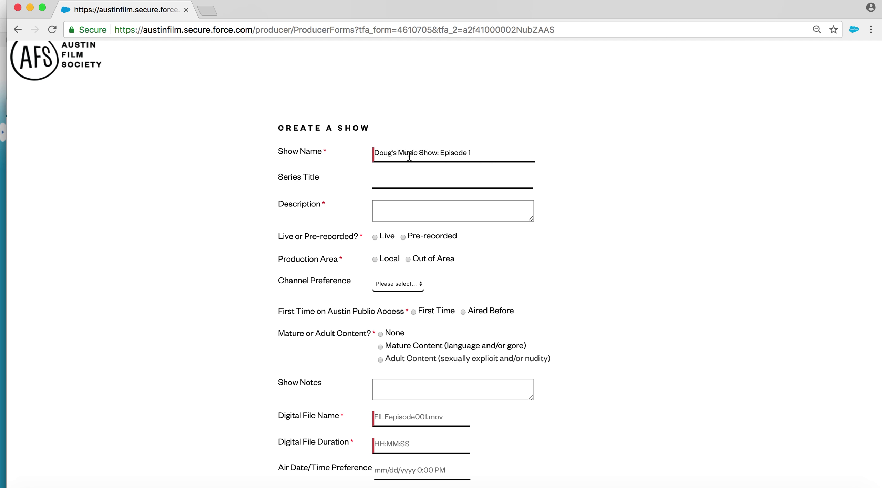
# Try "band name" in place of "Episode 1" in the show name and clear the whole field
pyautogui.moveTo(471, 153); pyautogui.dragTo(443, 153)
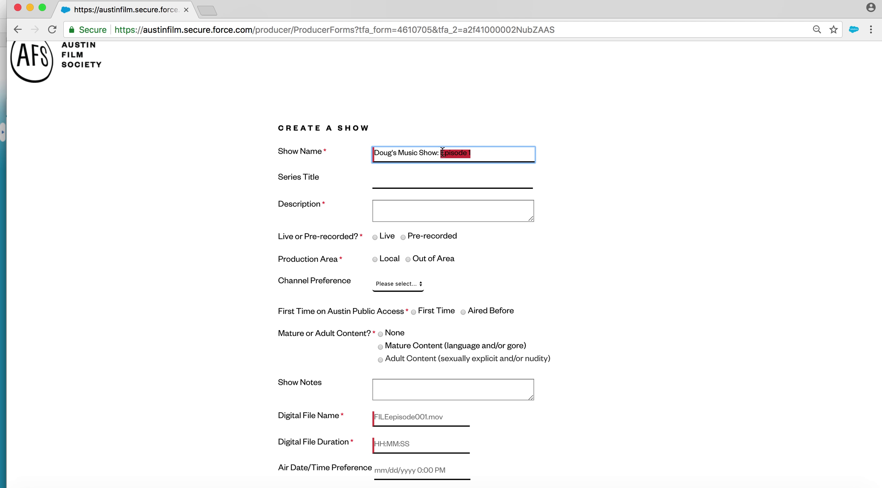
pyautogui.write('band name')
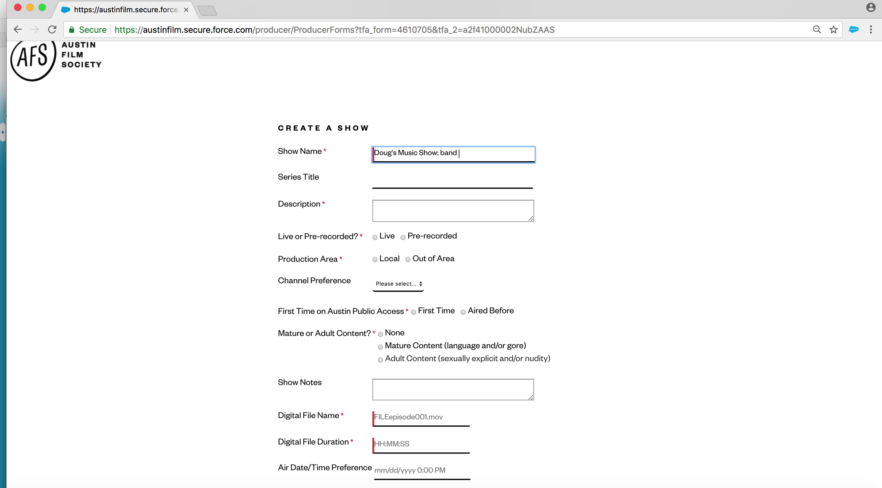
pyautogui.click(569, 170)
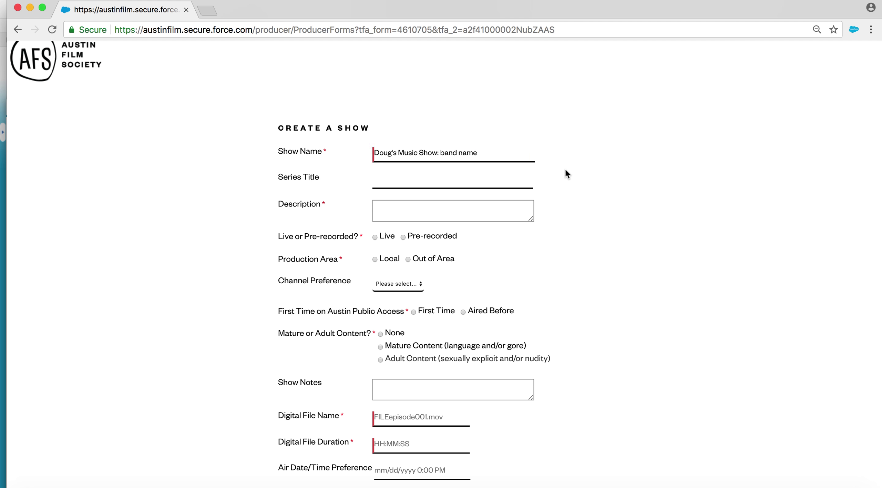
pyautogui.moveTo(484, 154); pyautogui.dragTo(371, 153)
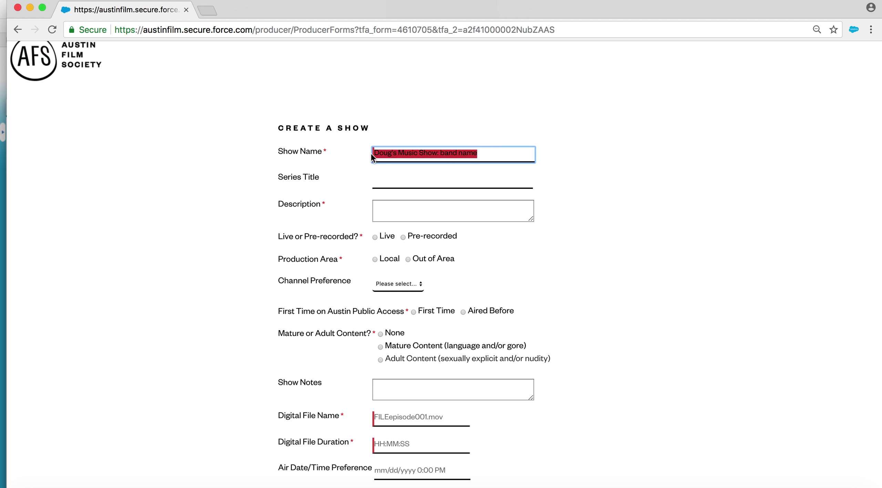
pyautogui.press('BackSpace')
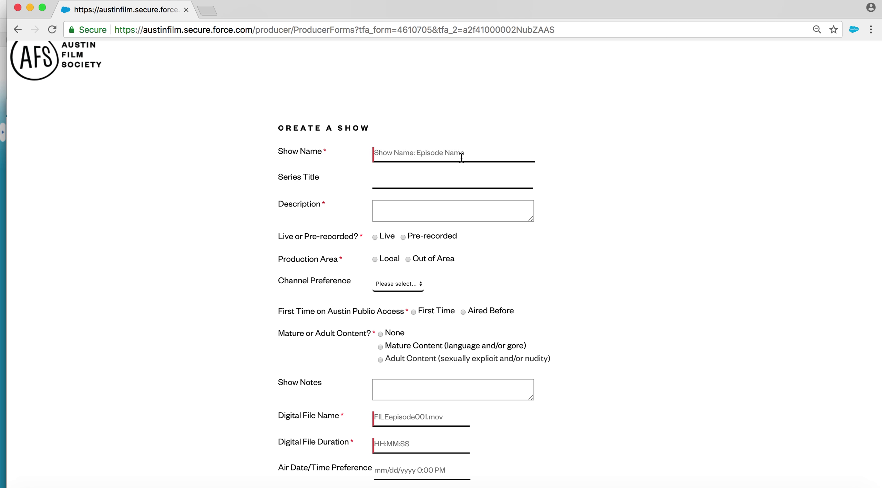
pyautogui.scroll(-1, 612, 195)
pyautogui.click(421, 148)
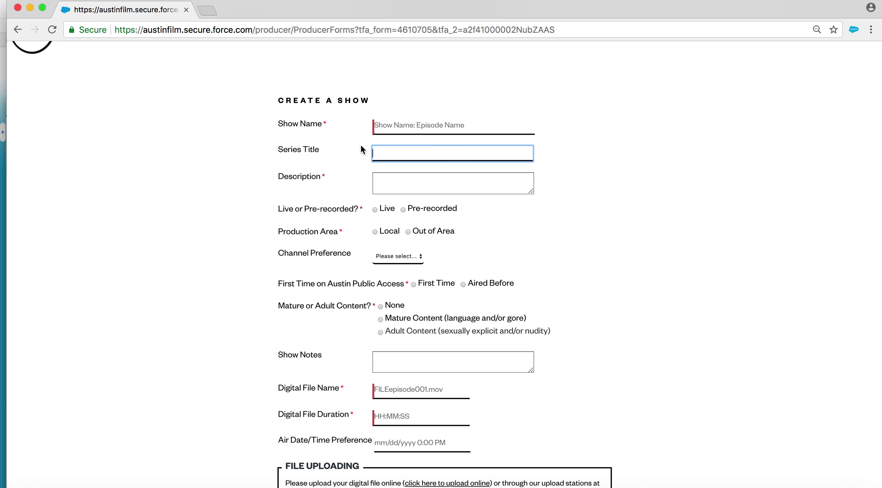
pyautogui.click(408, 183)
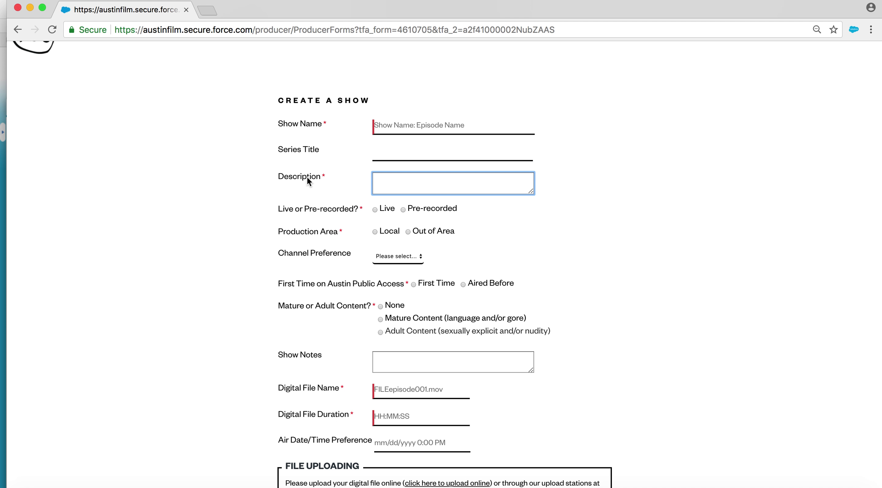
# Mark the show as Pre-recorded and set its production area to Local
pyautogui.scroll(-2, 306, 177)
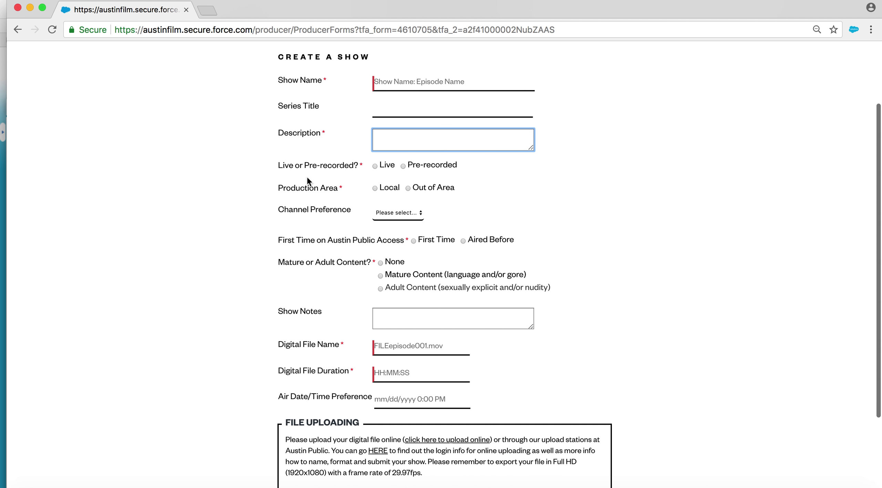
pyautogui.click(374, 166)
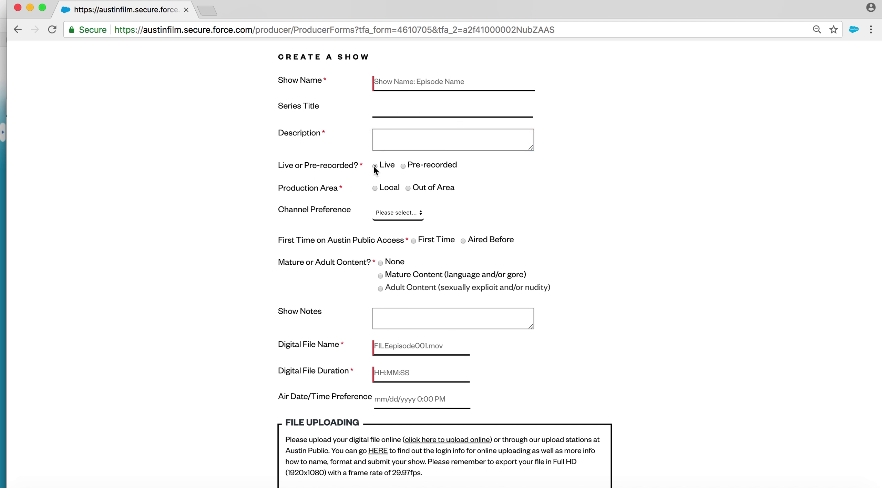
pyautogui.click(402, 165)
pyautogui.scroll(-1, 452, 187)
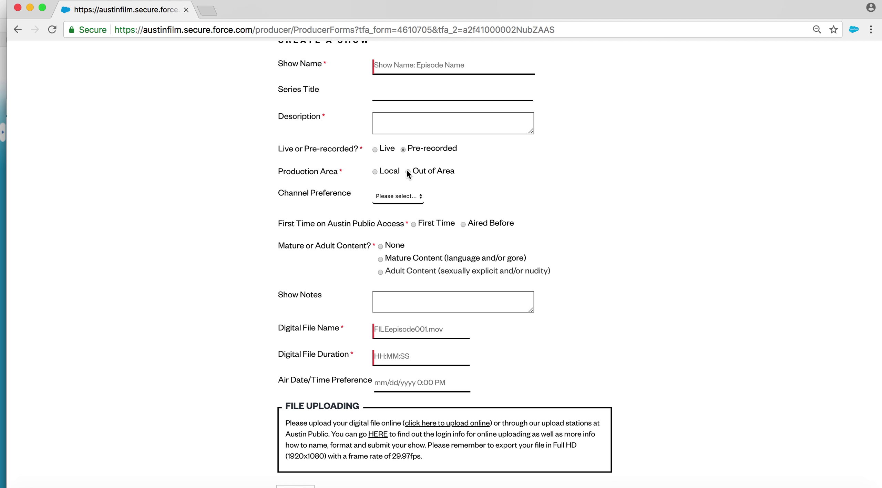
pyautogui.click(376, 172)
# Set the show's channel preference to Channel 11
pyautogui.click(392, 196)
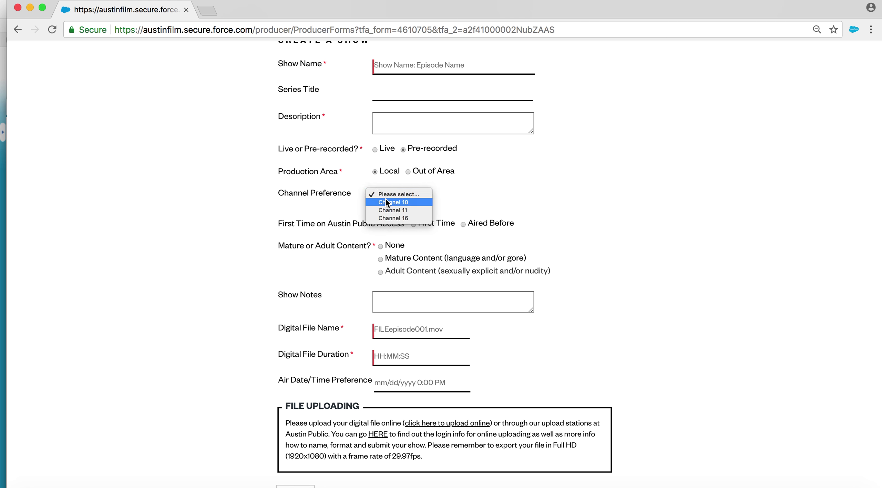
pyautogui.click(400, 201)
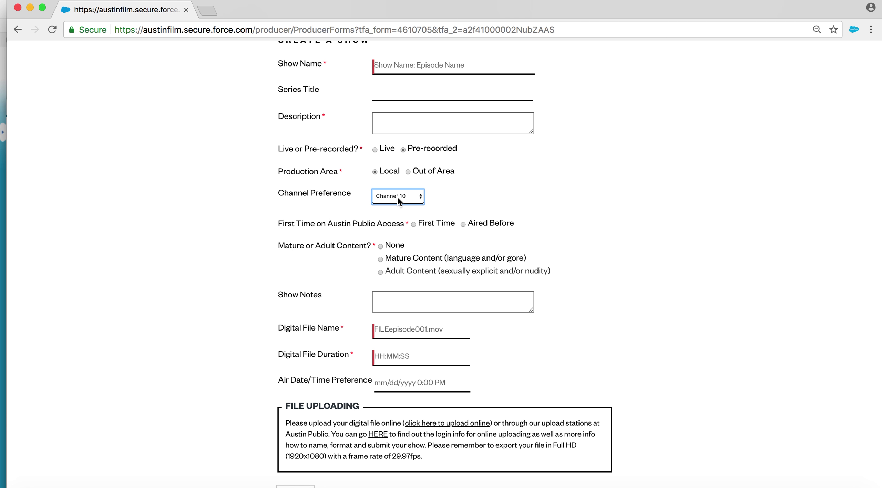
pyautogui.click(397, 197)
pyautogui.click(400, 205)
pyautogui.click(400, 203)
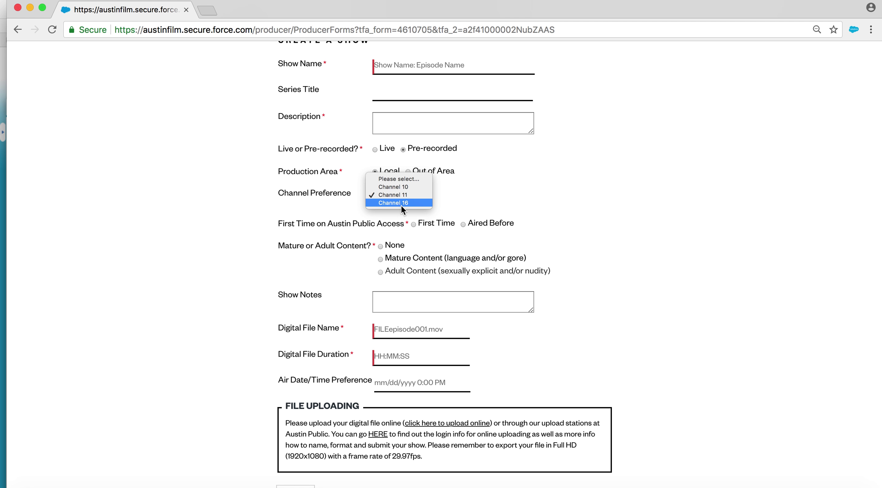
pyautogui.click(449, 193)
pyautogui.click(391, 196)
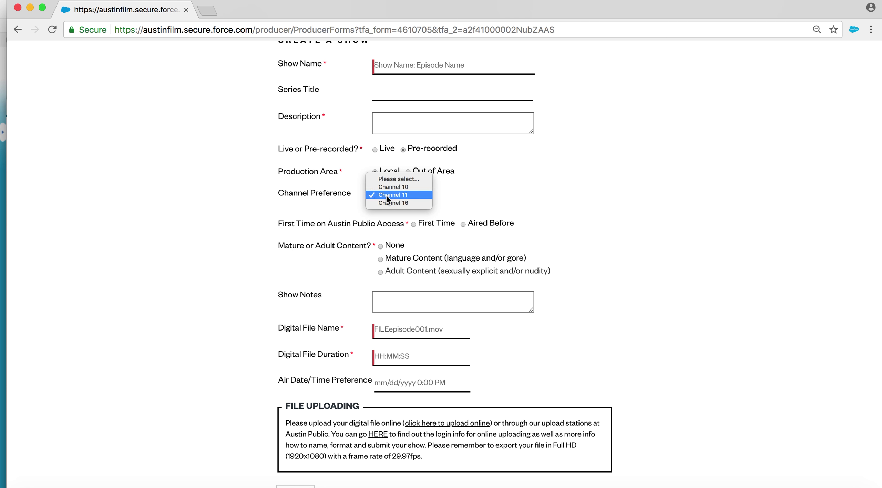
pyautogui.click(484, 172)
pyautogui.click(410, 195)
pyautogui.click(471, 199)
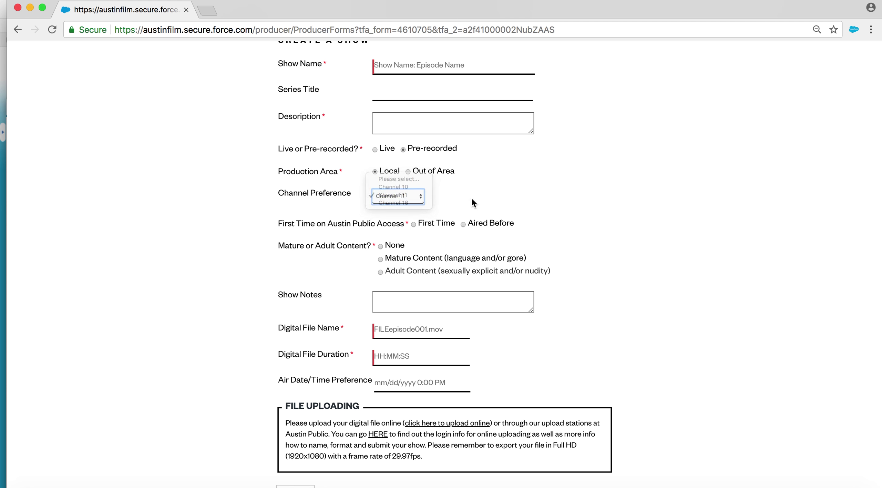
# Mark the show as First Time on Austin Public Access and choose None for mature or adult content
pyautogui.scroll(-2, 470, 197)
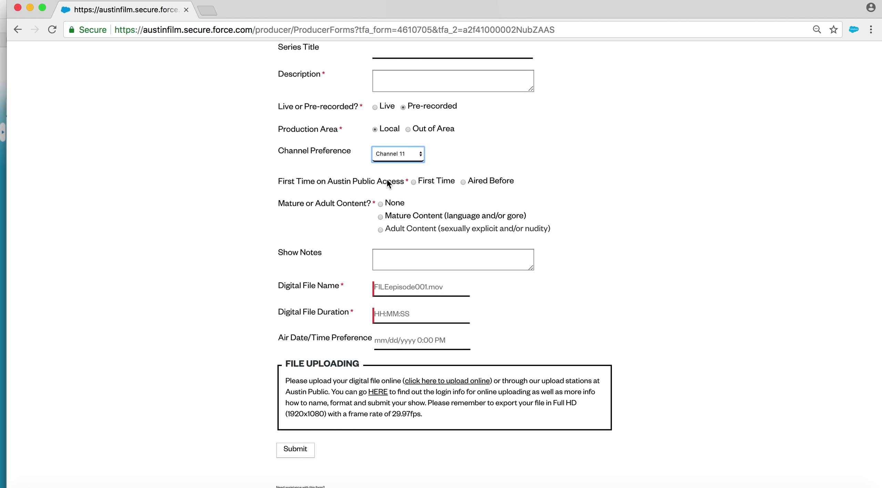
pyautogui.click(415, 183)
pyautogui.scroll(-3, 545, 197)
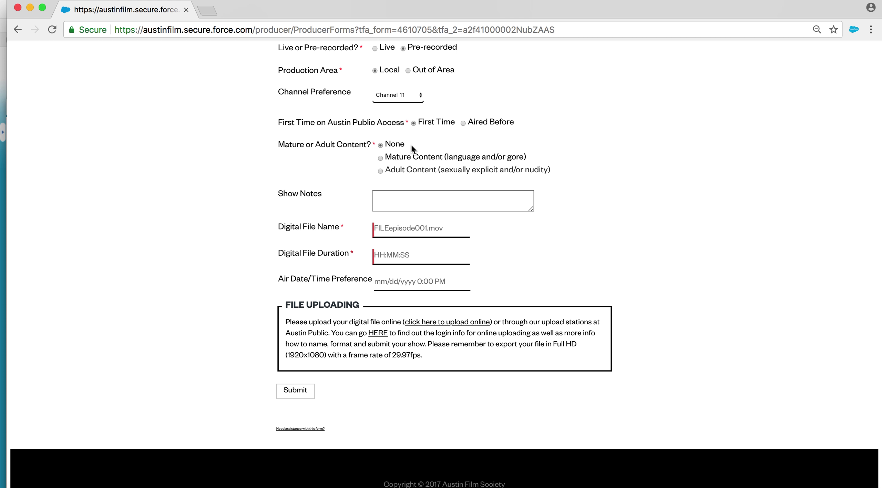
pyautogui.click(380, 157)
pyautogui.click(404, 195)
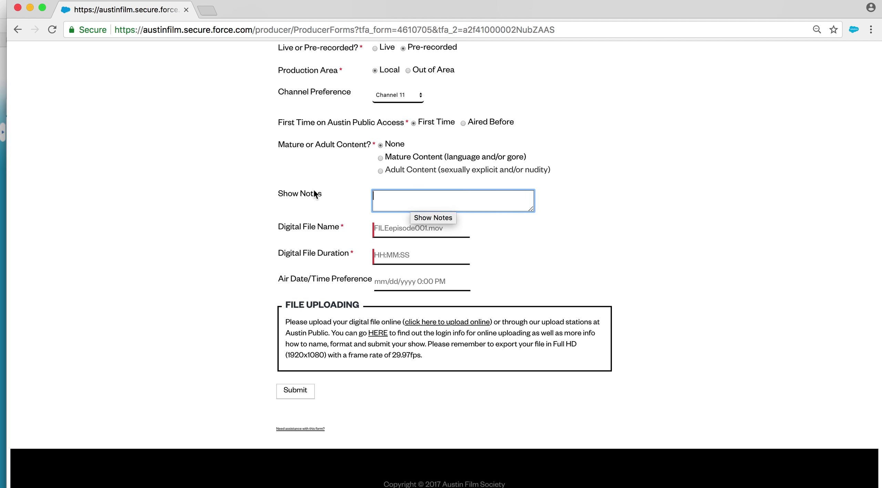
pyautogui.click(392, 198)
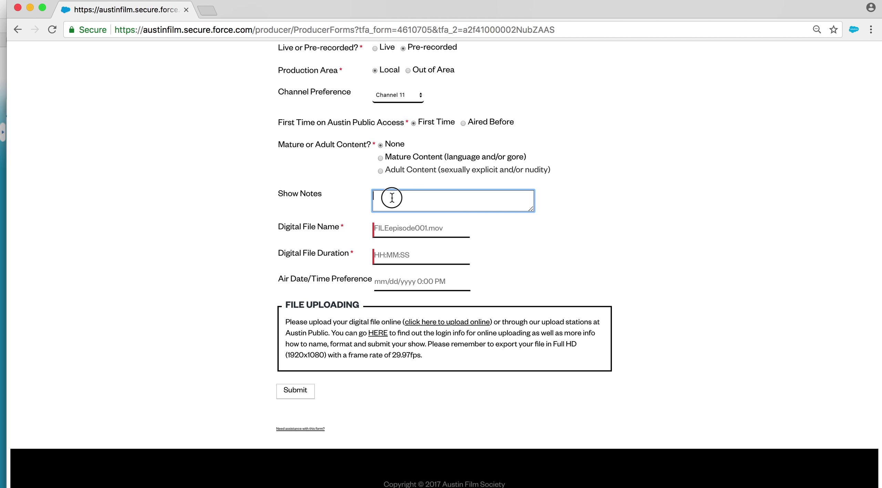
pyautogui.click(421, 200)
pyautogui.click(561, 209)
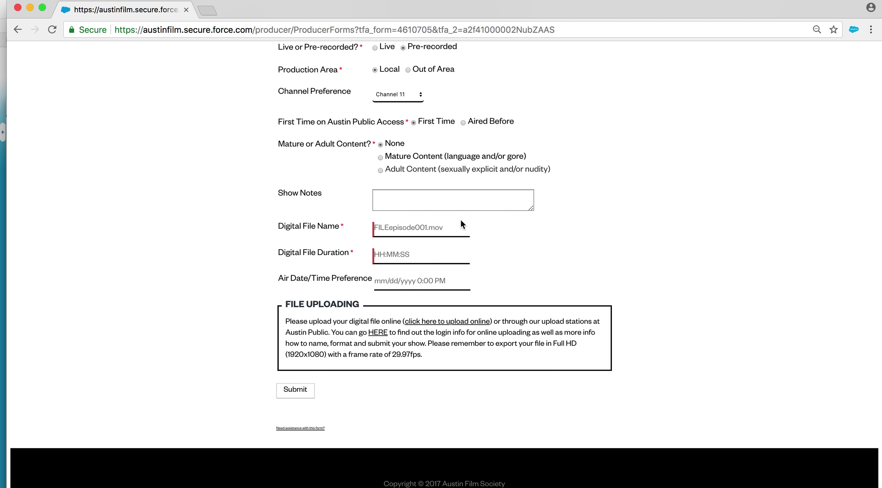
pyautogui.click(424, 229)
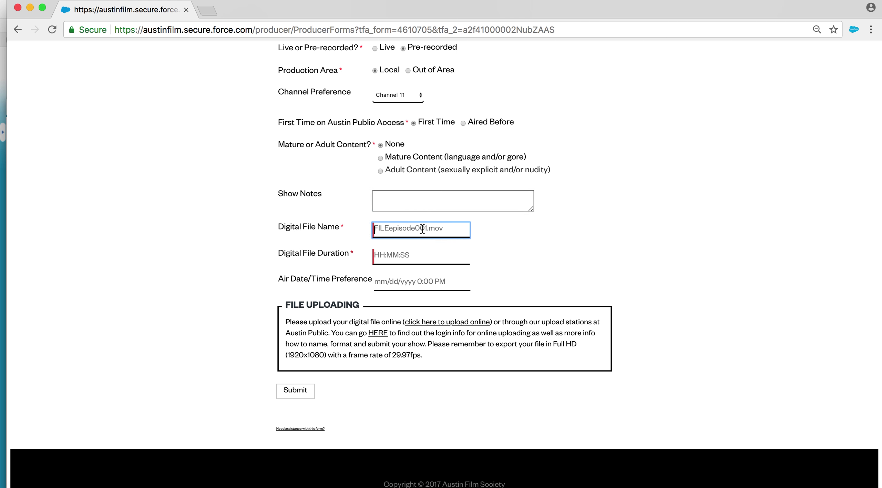
pyautogui.click(452, 229)
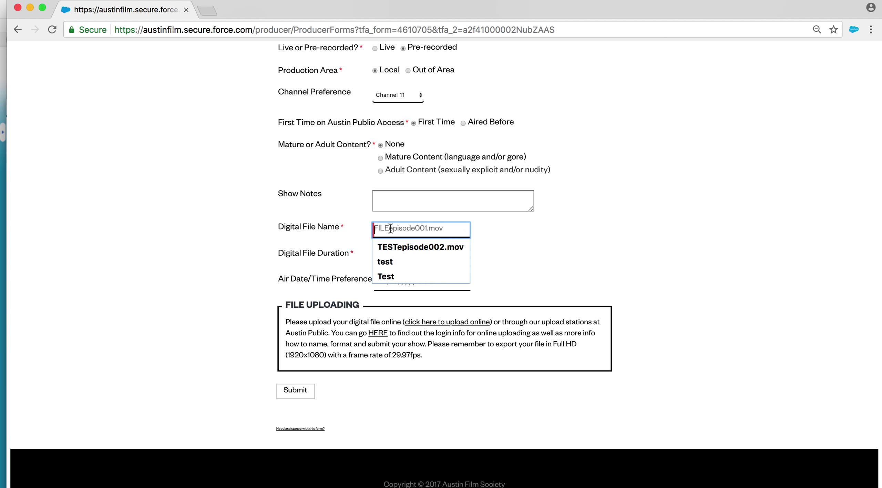
pyautogui.click(565, 245)
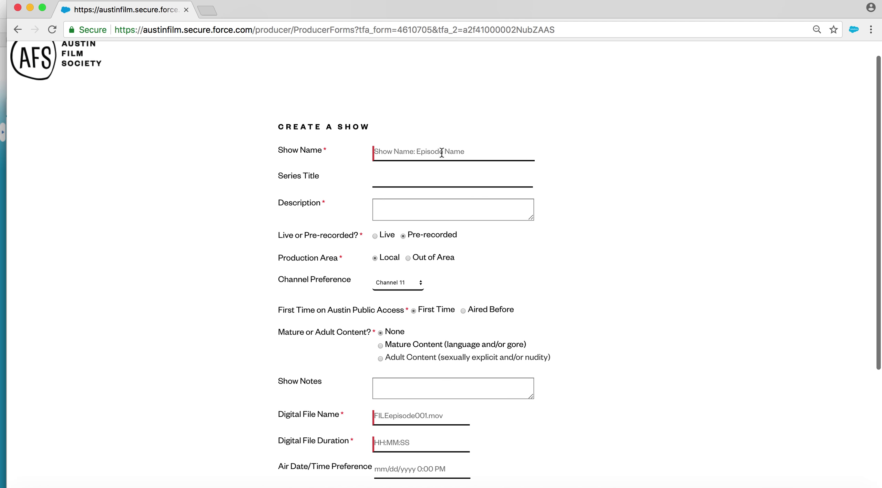
pyautogui.scroll(-5, 549, 251)
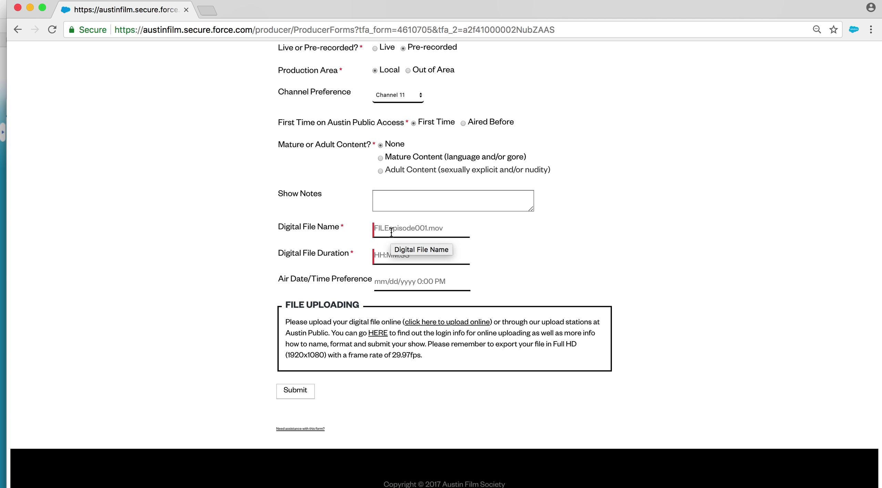
pyautogui.click(375, 228)
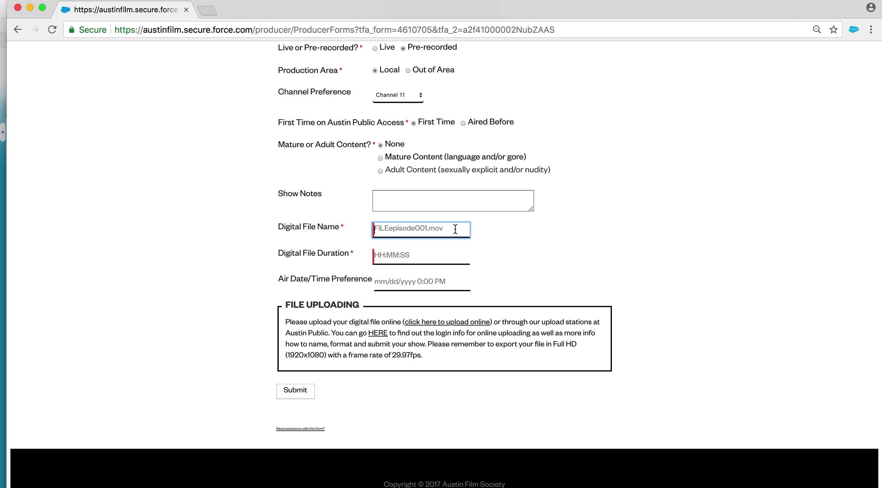
pyautogui.click(473, 236)
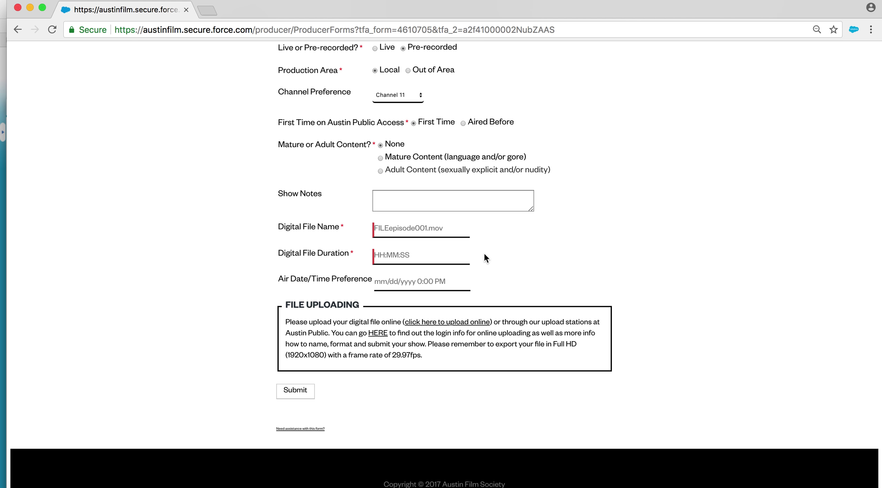
pyautogui.click(448, 228)
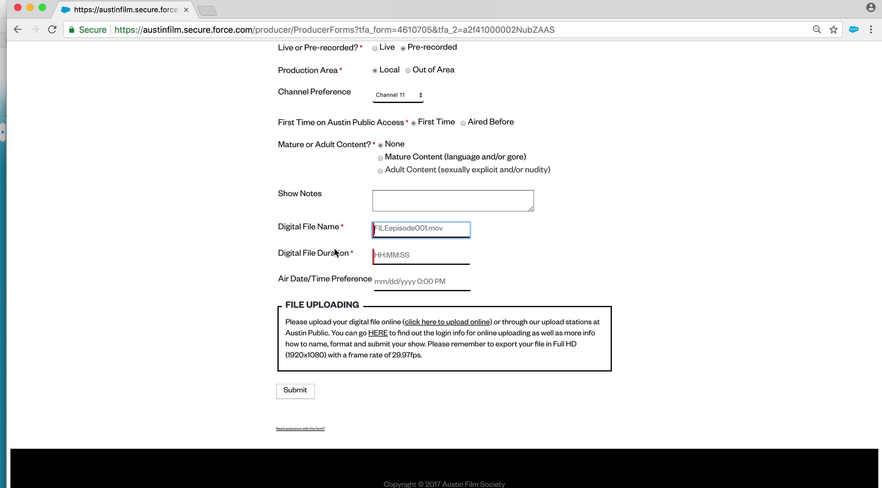
pyautogui.press('Tab')
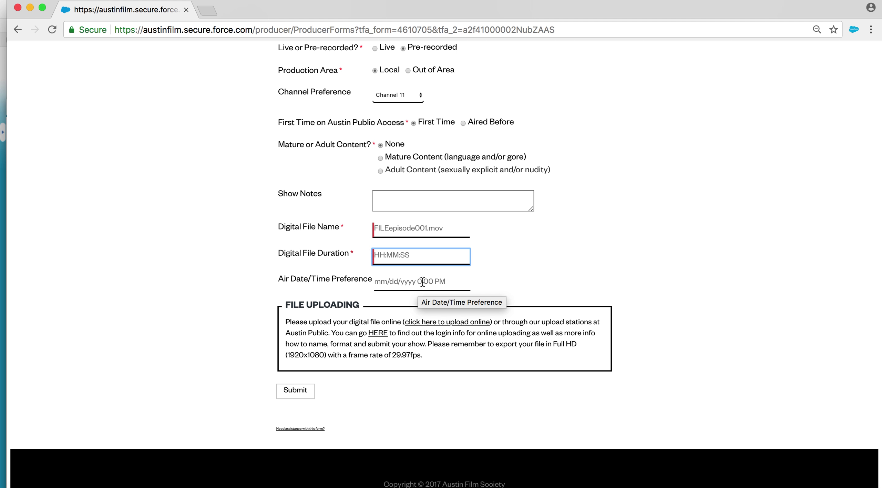
pyautogui.click(508, 299)
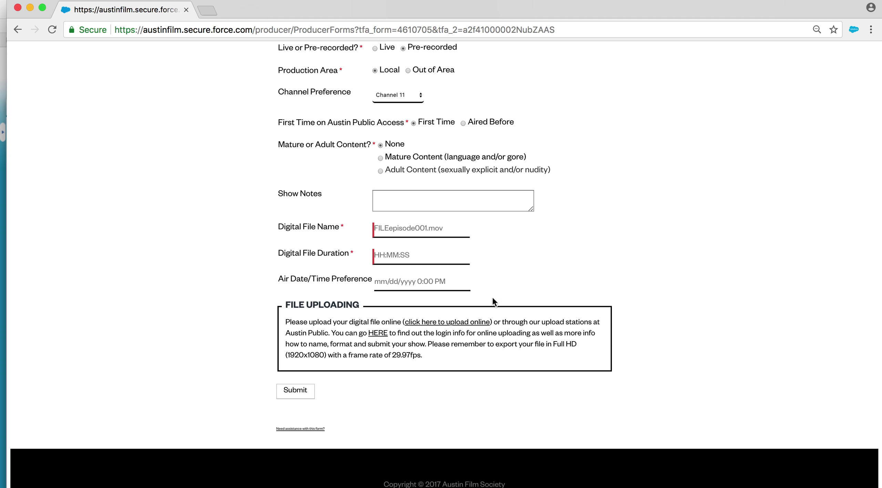
# Set the show's air date/time preference to 05/25/2018 6:00 PM
pyautogui.click(430, 284)
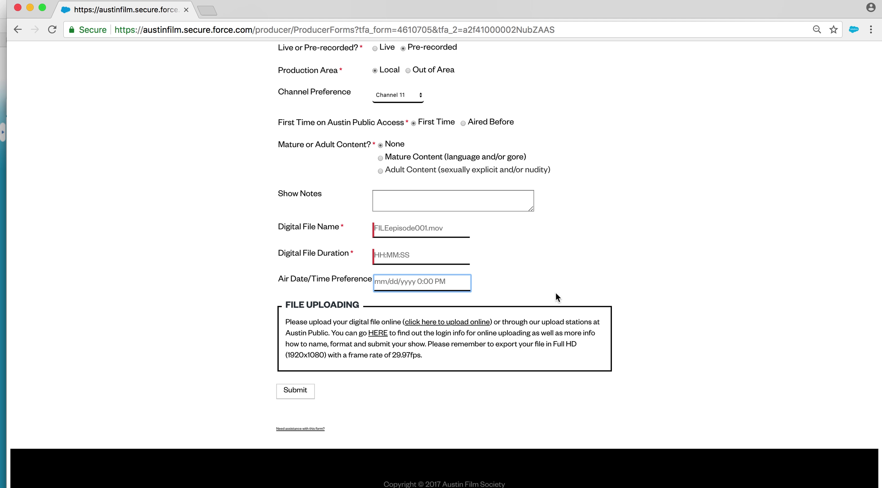
pyautogui.write('05')
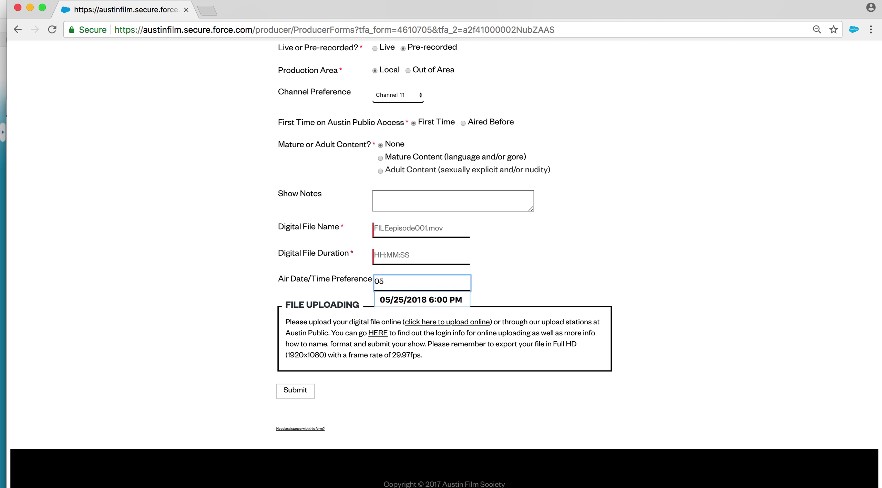
pyautogui.click(448, 299)
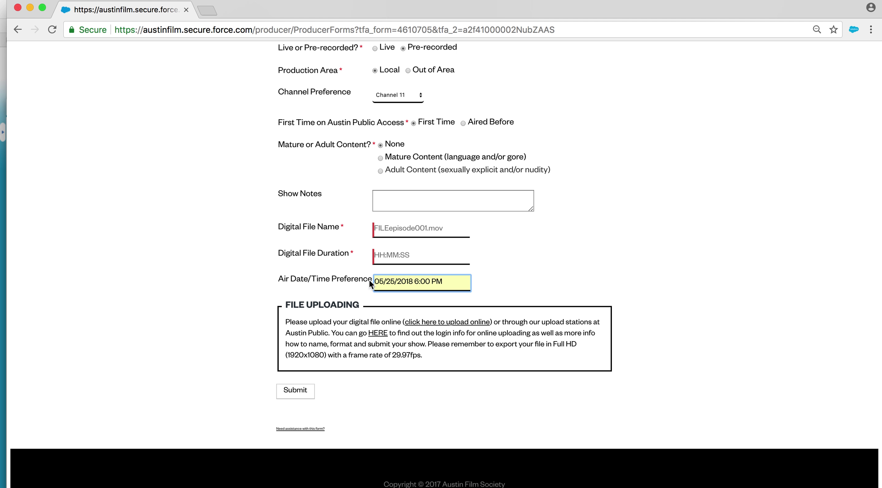
pyautogui.click(558, 276)
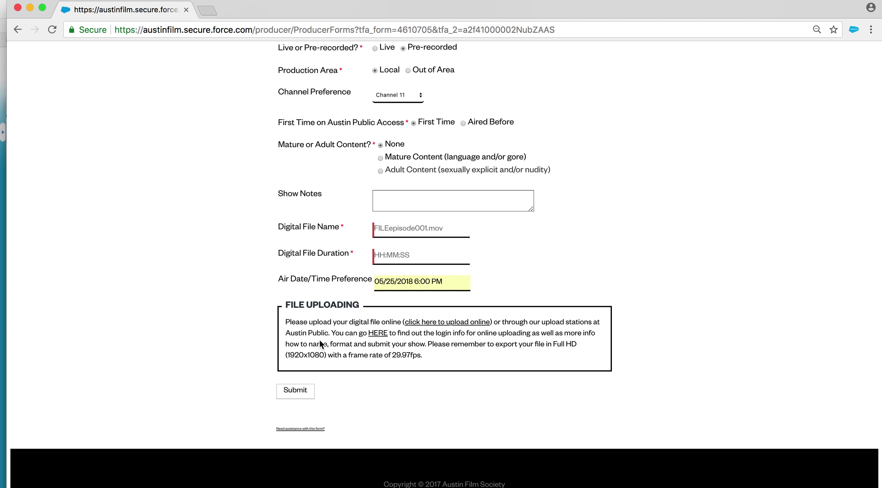
# Open the online upload site linked in the File Uploading section and return to the show form
pyautogui.click(425, 321)
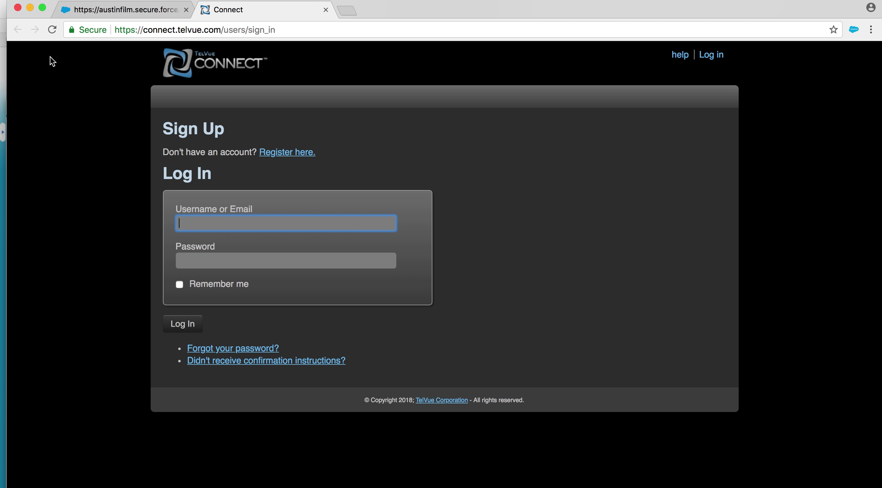
pyautogui.click(102, 11)
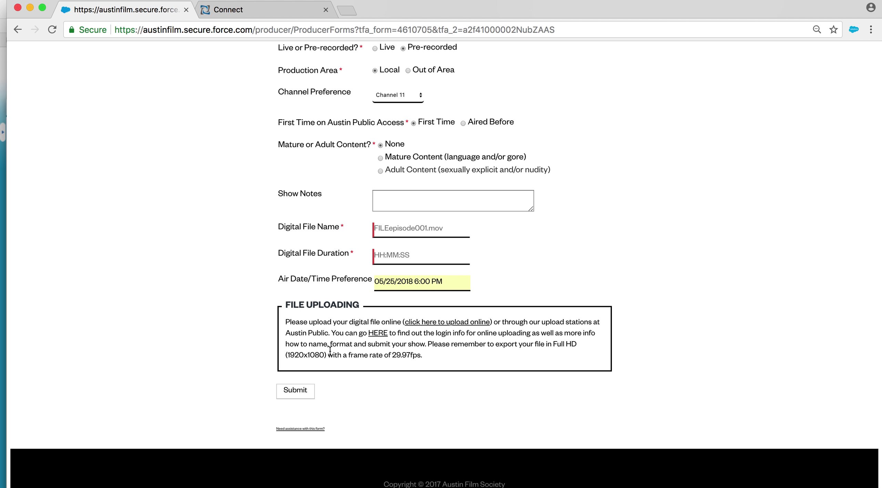
# Open the programming guide linked in File Uploading and review its instructions on uploading, technical requirements and file naming
pyautogui.click(378, 332)
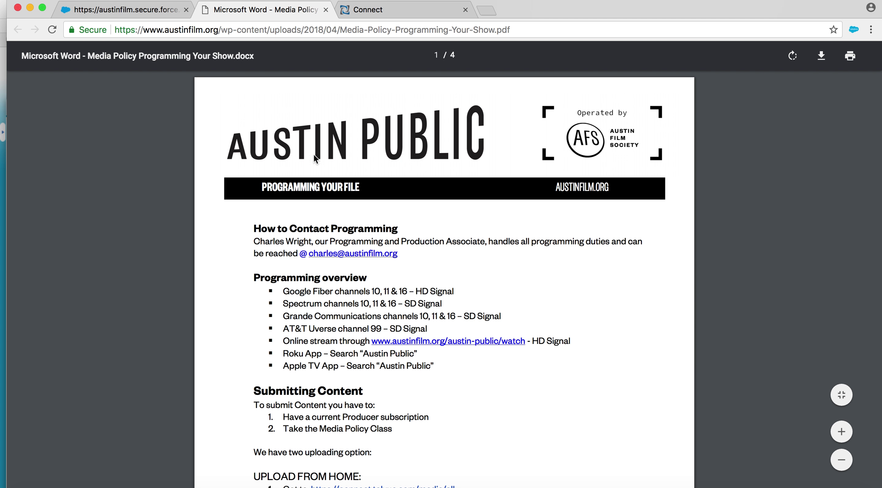
pyautogui.scroll(-3, 568, 234)
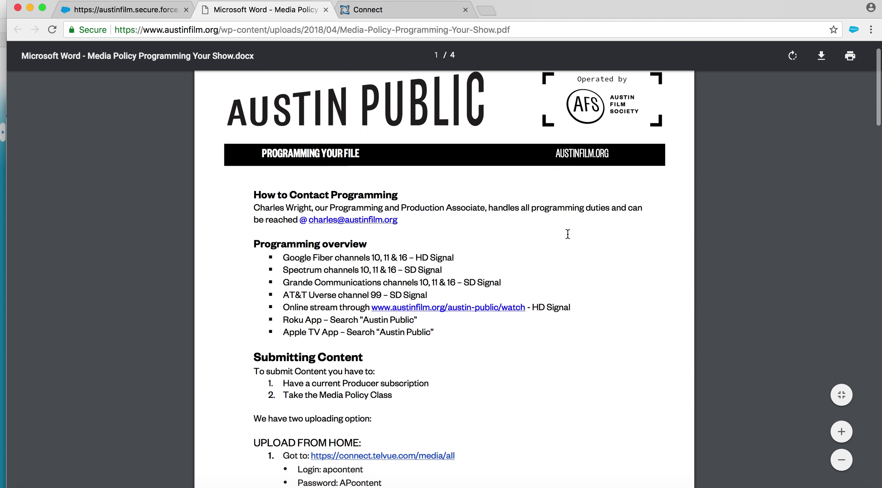
pyautogui.scroll(-3, 463, 218)
pyautogui.scroll(-6, 455, 306)
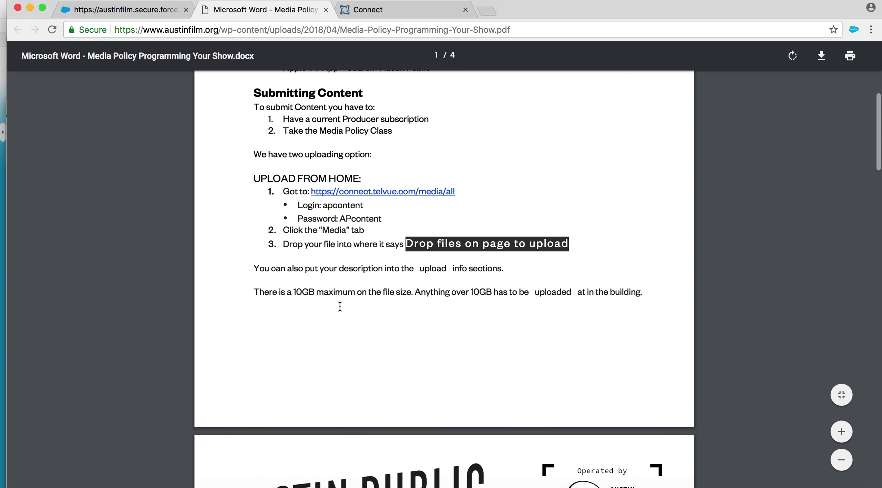
pyautogui.scroll(5, 329, 271)
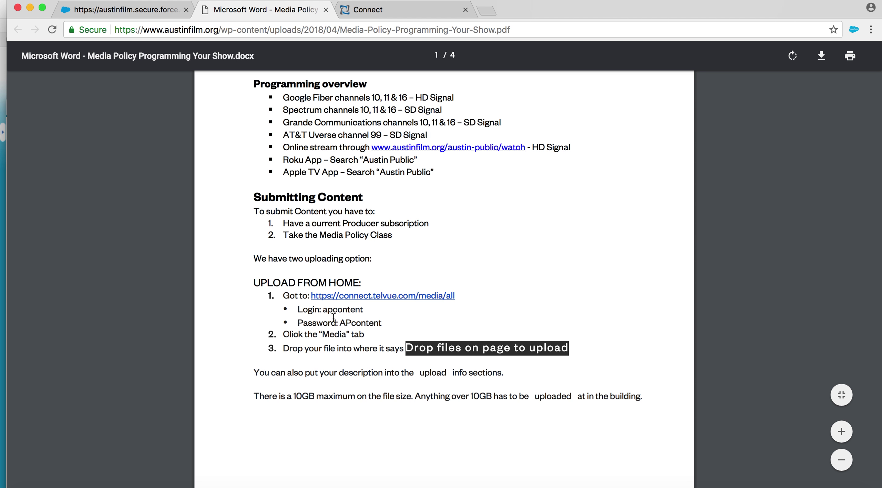
pyautogui.scroll(2, 424, 341)
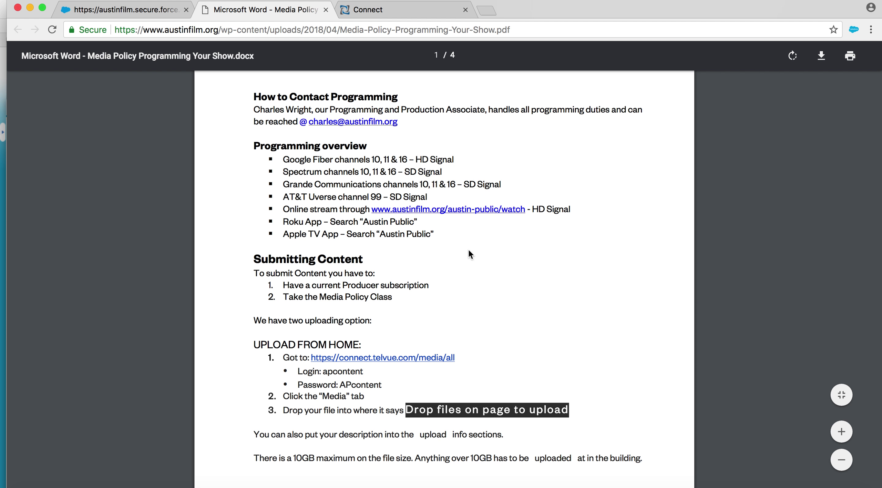
pyautogui.scroll(-2, 468, 252)
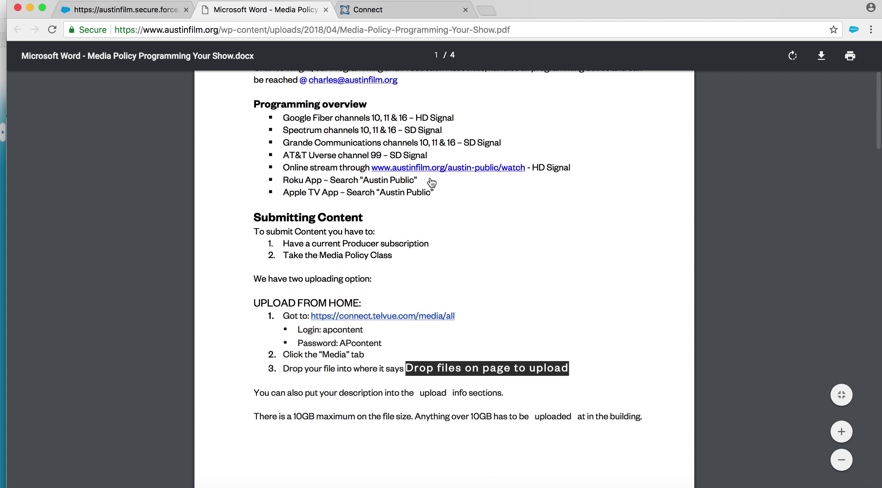
pyautogui.scroll(-15, 357, 228)
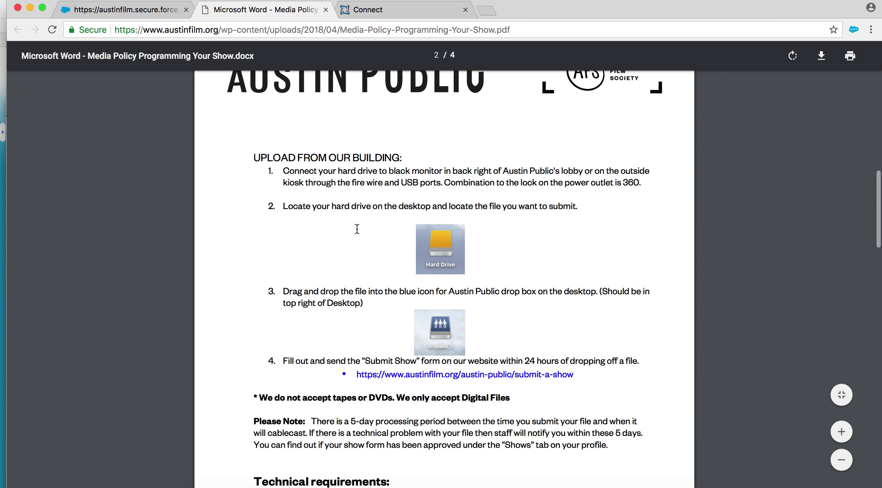
pyautogui.scroll(-5, 305, 216)
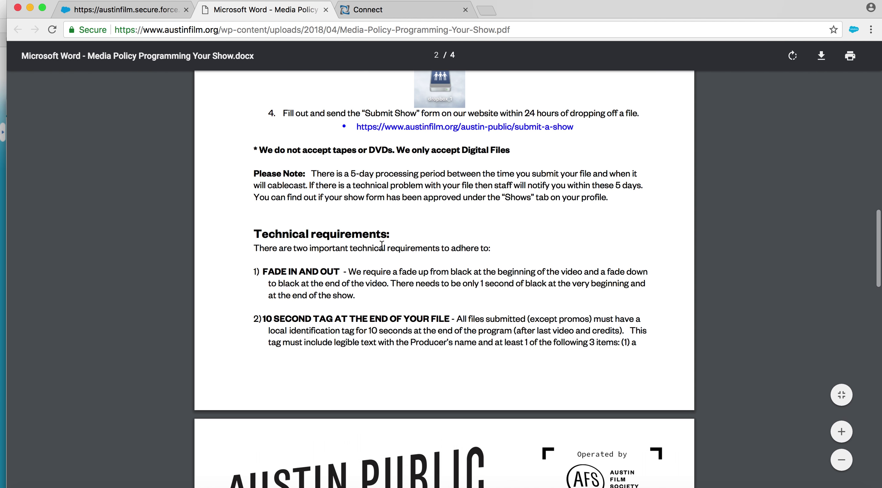
pyautogui.scroll(-3, 305, 217)
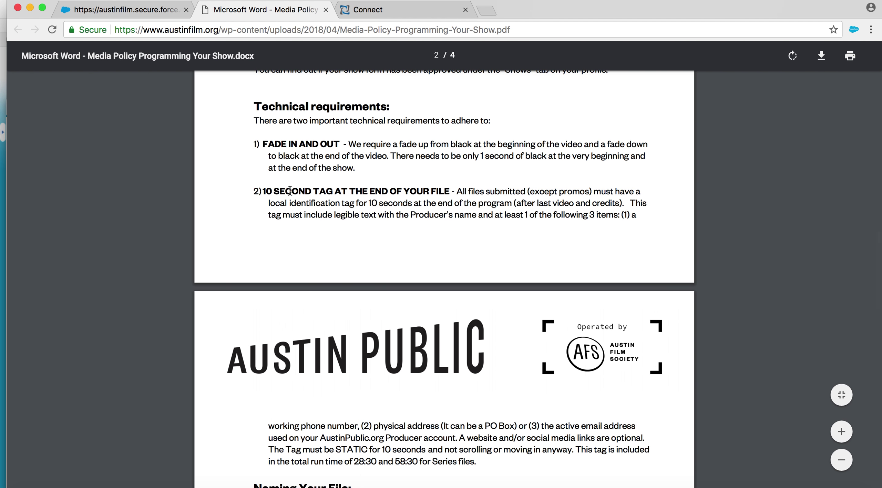
pyautogui.scroll(-10, 308, 208)
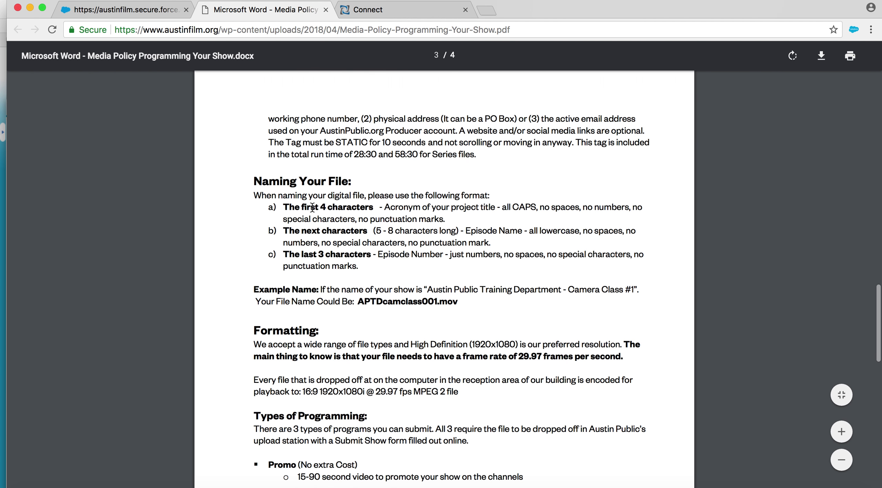
# Return to the show form and enter "Doug's Music Show: Episode 1" as the show name
pyautogui.click(120, 9)
pyautogui.click(452, 171)
pyautogui.write("DOug's Music")
pyautogui.press('BackSpace')
pyautogui.press('BackSpace')
pyautogui.press('BackSpace')
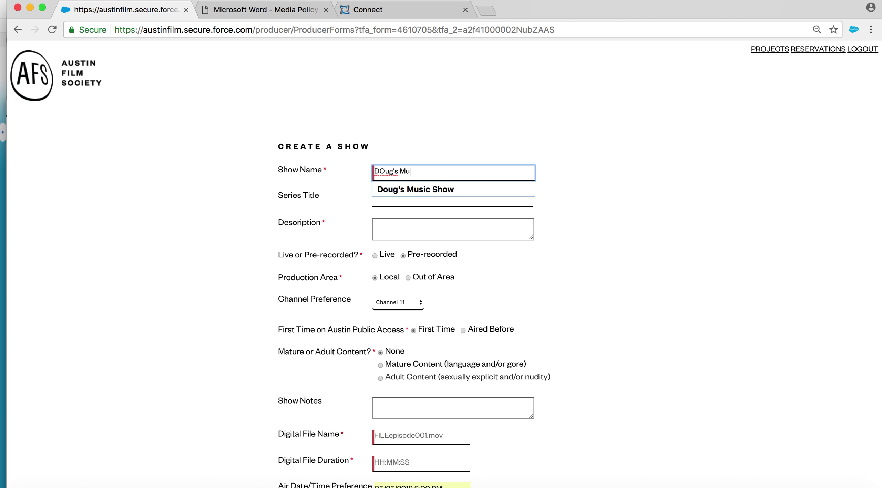
pyautogui.write('sic Show: ')
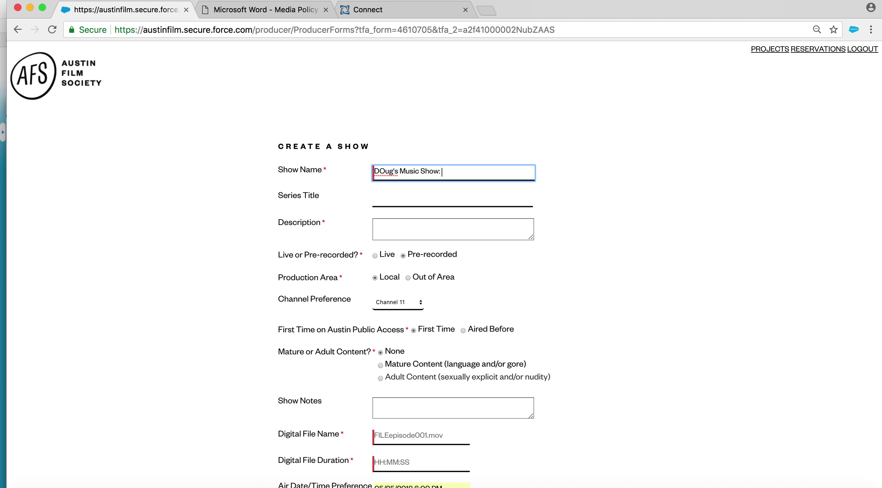
pyautogui.write('Episode 1')
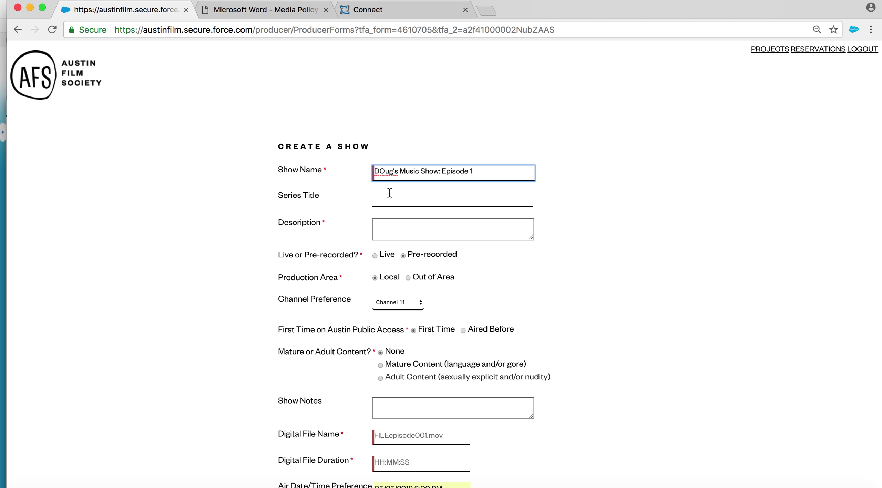
pyautogui.click(385, 169)
pyautogui.press('BackSpace')
pyautogui.write('o')
# Enter "Band name, shot in Studio 1 on 5/5/18." as the show's description
pyautogui.click(386, 203)
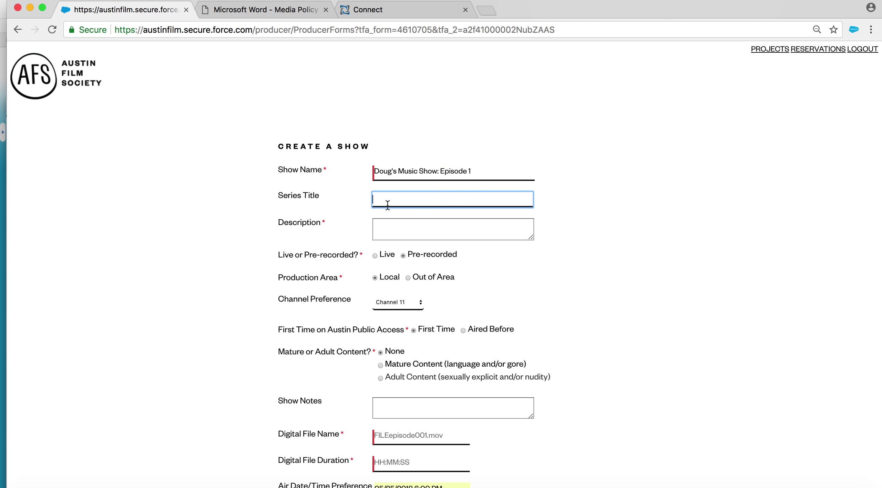
pyautogui.click(392, 228)
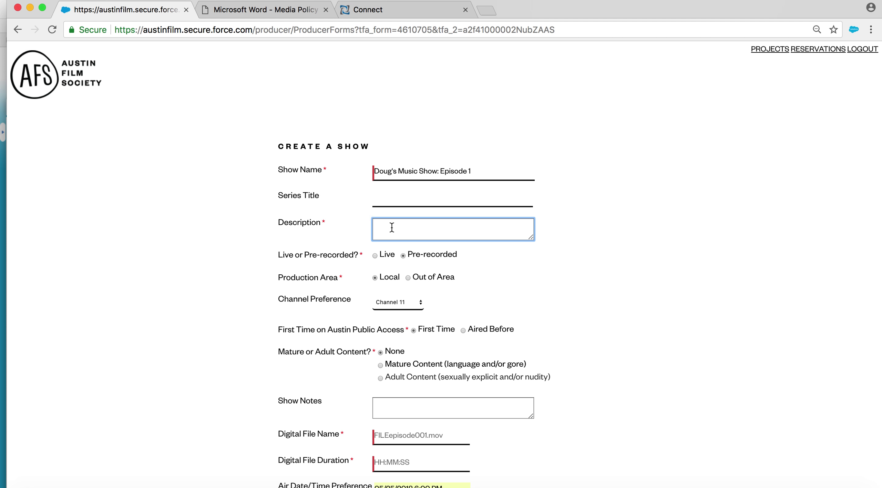
pyautogui.write('Band name')
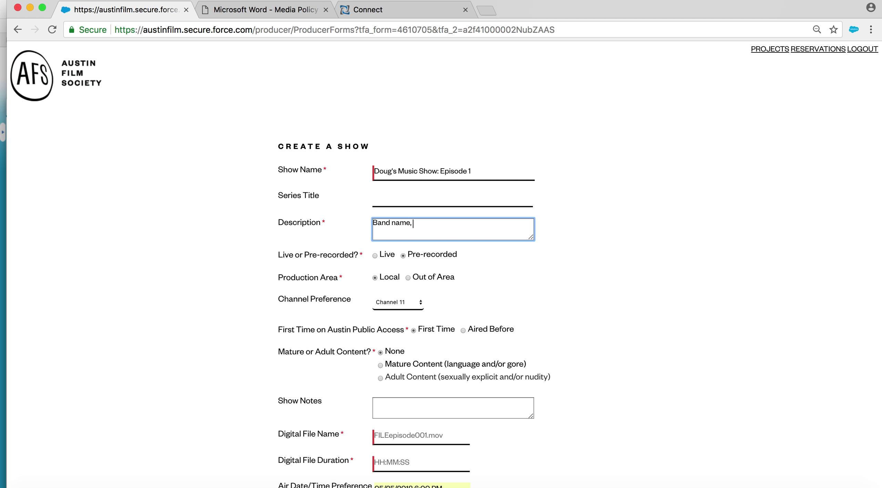
pyautogui.write(', shot n ')
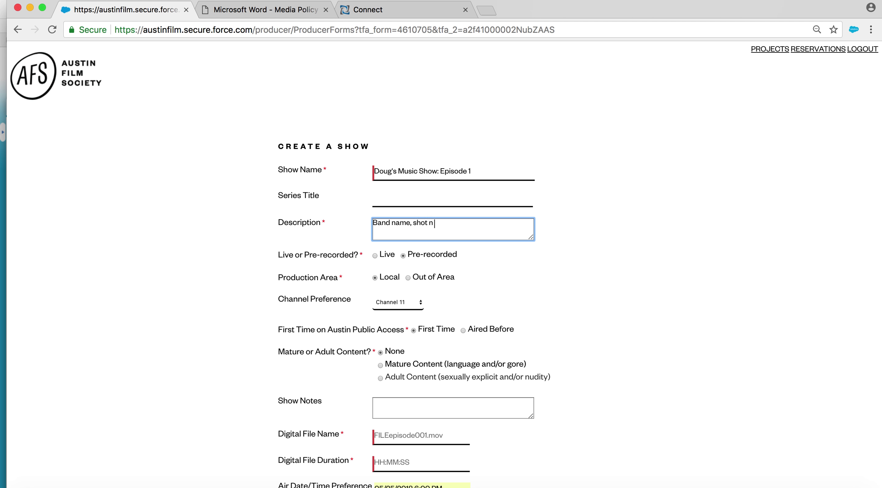
pyautogui.press('BackSpace')
pyautogui.press('BackSpace')
pyautogui.write('in Studio 1')
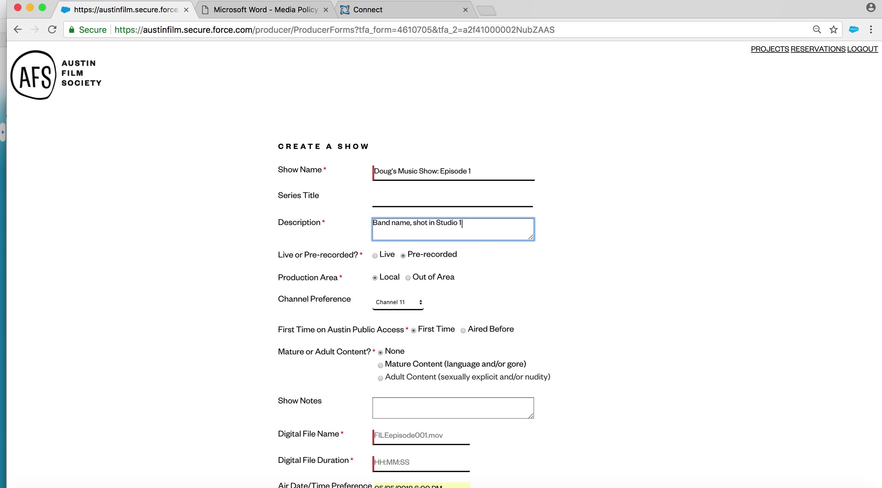
pyautogui.write(' on')
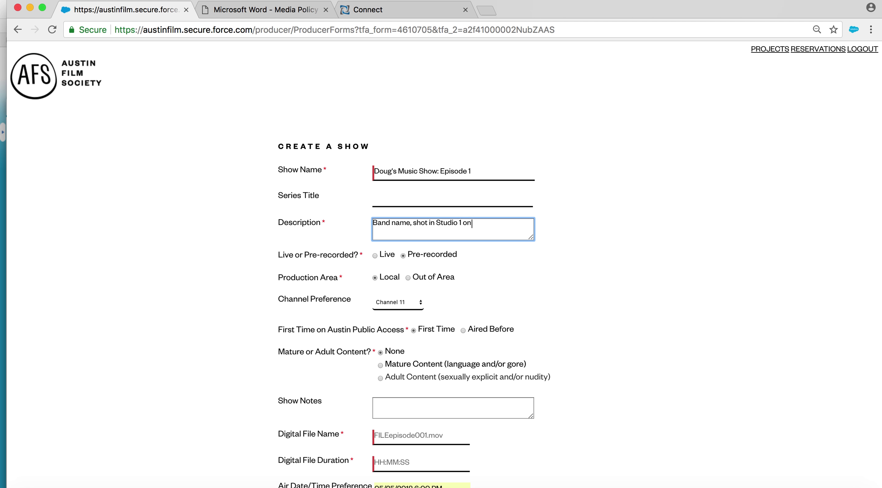
pyautogui.write(' 5/5/18.')
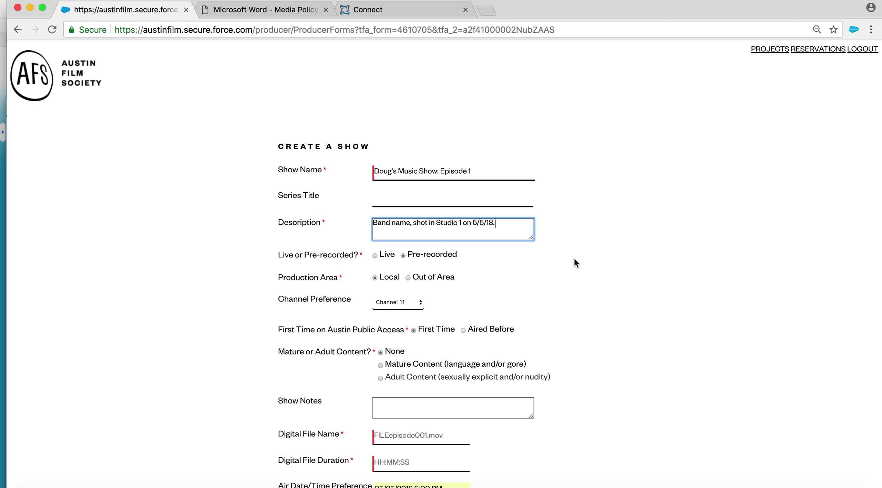
# Mark the show as pre-recorded and locally produced, and choose Channel 16 as its channel preference
pyautogui.scroll(-2, 573, 256)
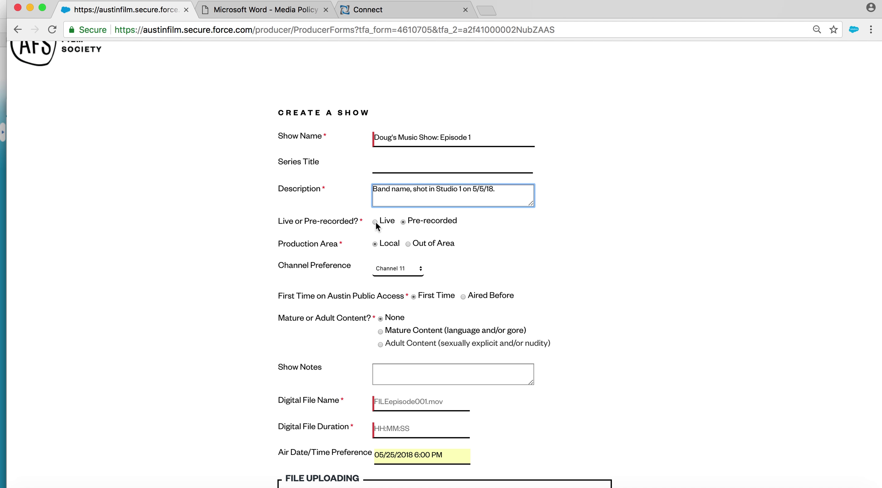
pyautogui.click(402, 222)
pyautogui.click(375, 245)
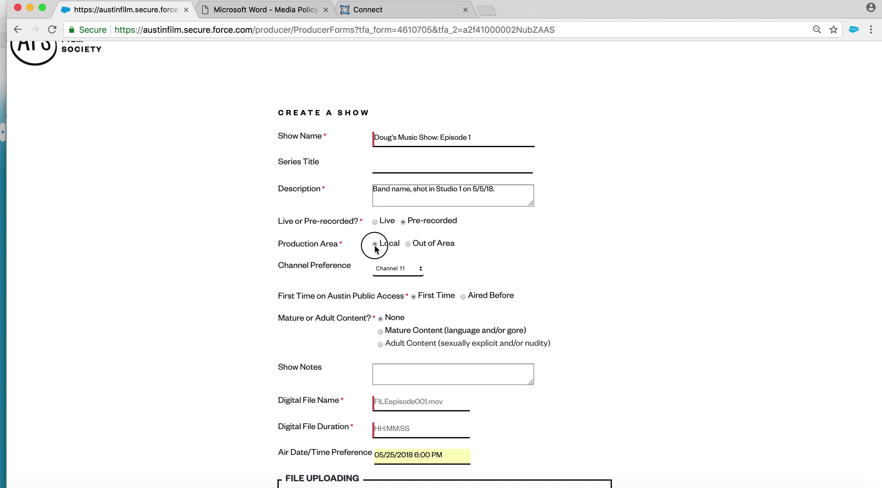
pyautogui.click(383, 264)
pyautogui.click(398, 272)
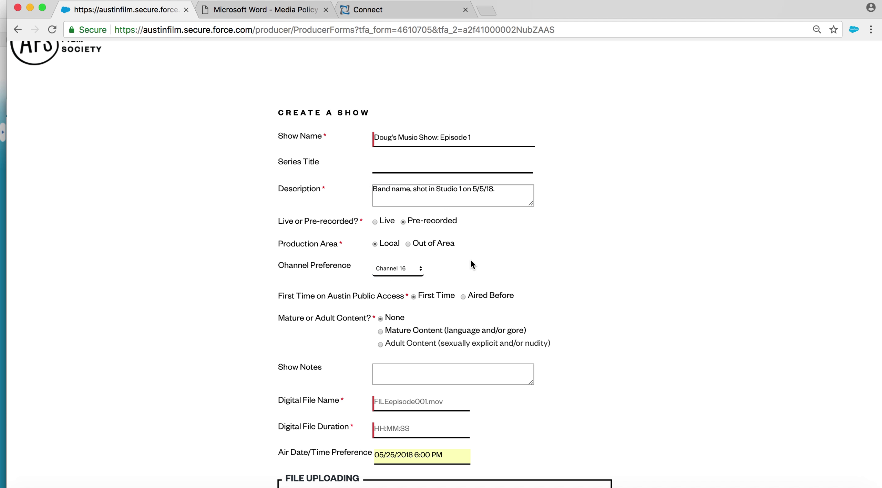
# Mark the show as Aired Before on Austin Public Access and rate it as Mature Content (language and/or gore)
pyautogui.scroll(-3, 471, 262)
pyautogui.click(414, 215)
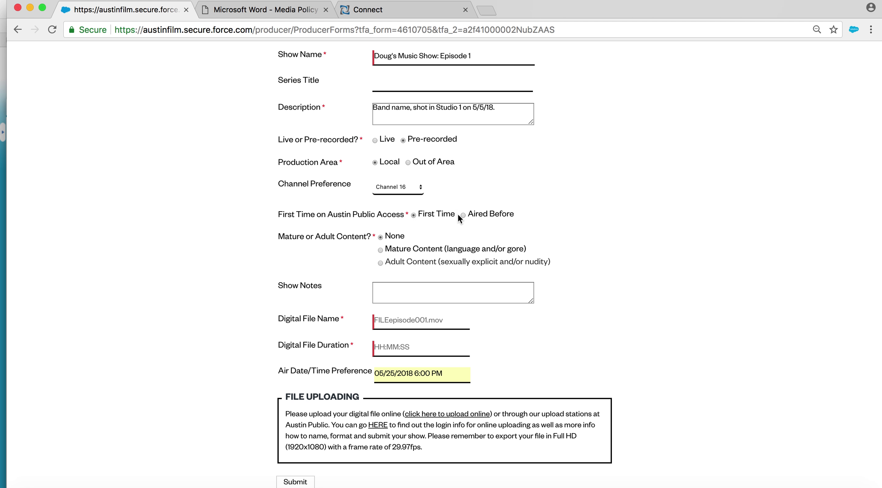
pyautogui.scroll(-2, 545, 208)
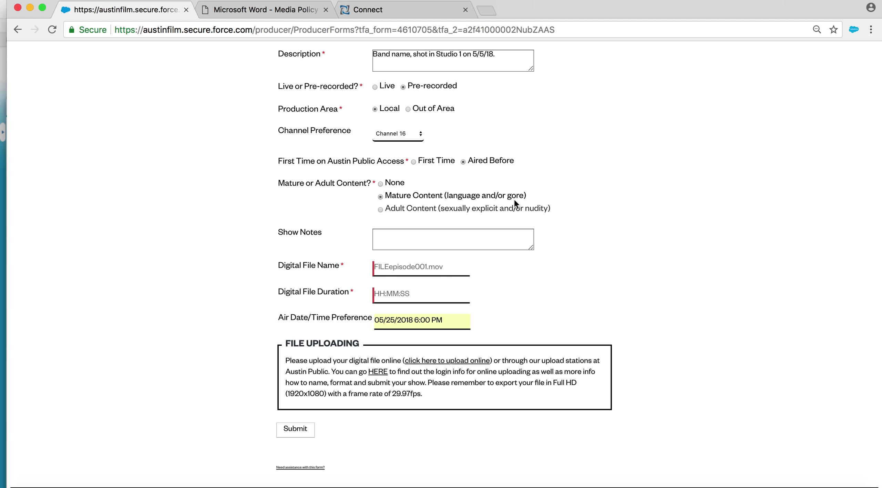
# Enter DMSepisode001.mov as the digital file name and 00:58:30 as the digital file duration
pyautogui.scroll(-3, 558, 194)
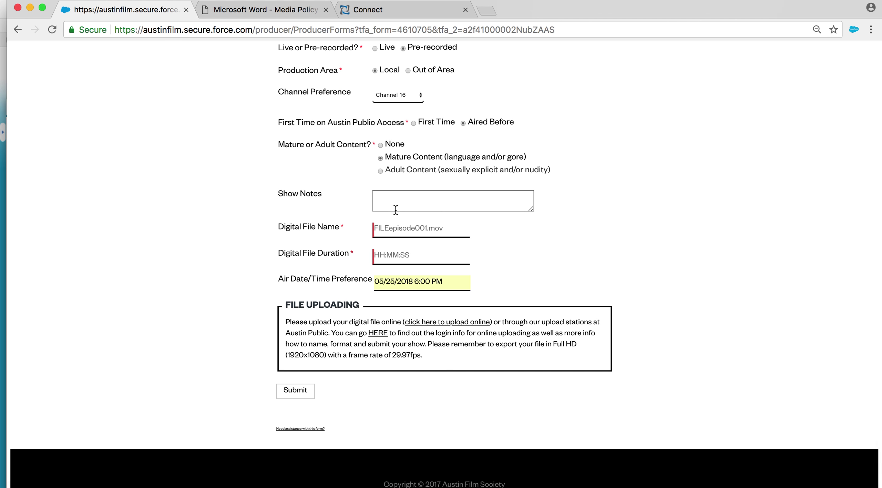
pyautogui.click(395, 227)
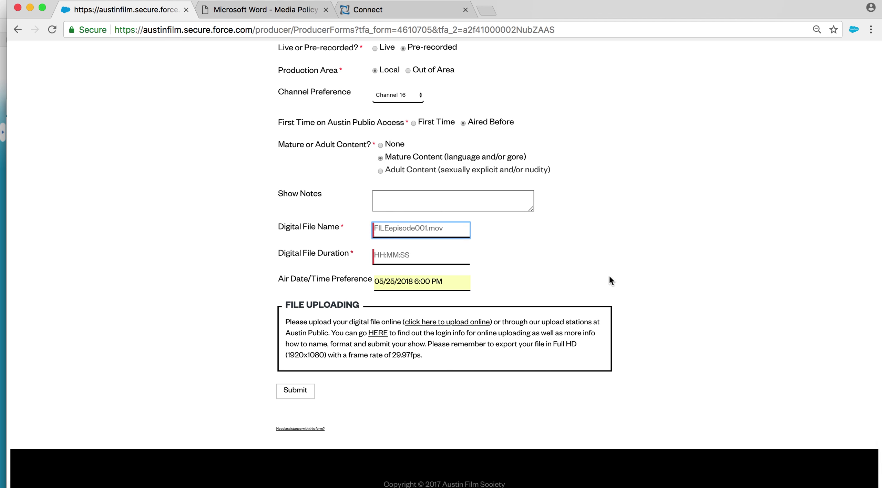
pyautogui.write('DMSepisode001.mov')
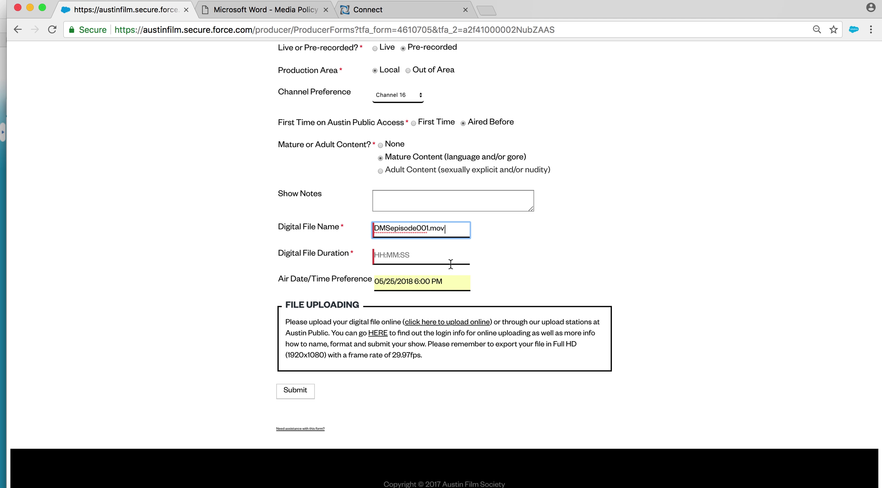
pyautogui.click(430, 249)
pyautogui.write('00')
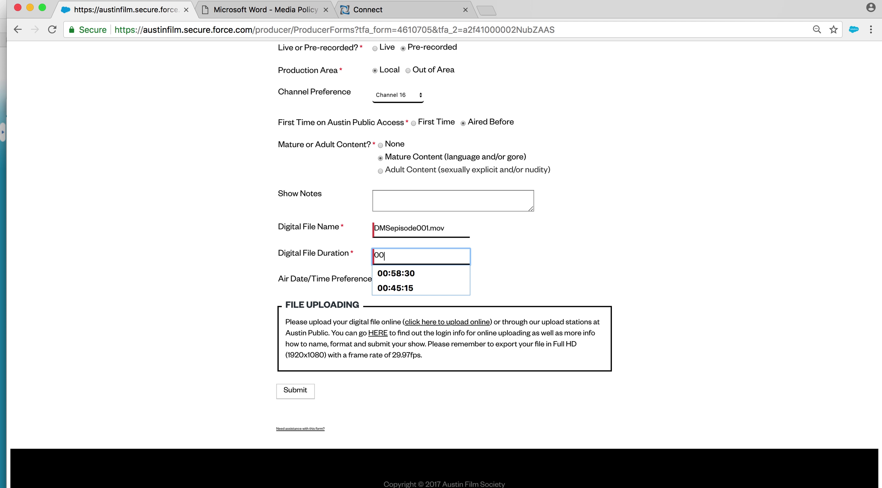
pyautogui.write(':58:30')
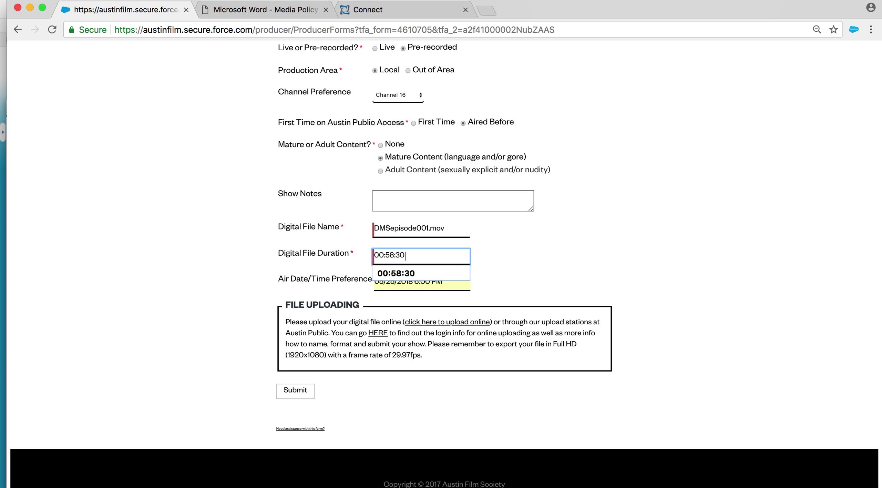
pyautogui.click(392, 281)
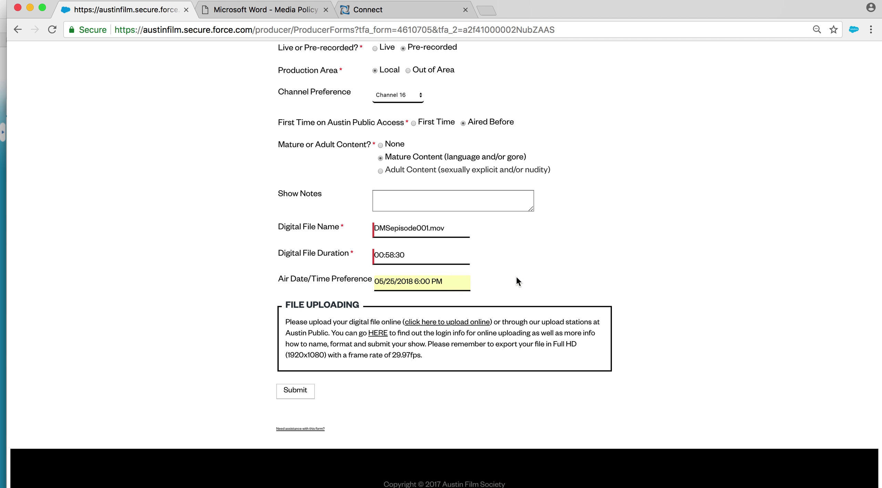
# Submit the completed show form and go to the producer's projects page
pyautogui.scroll(1, 261, 299)
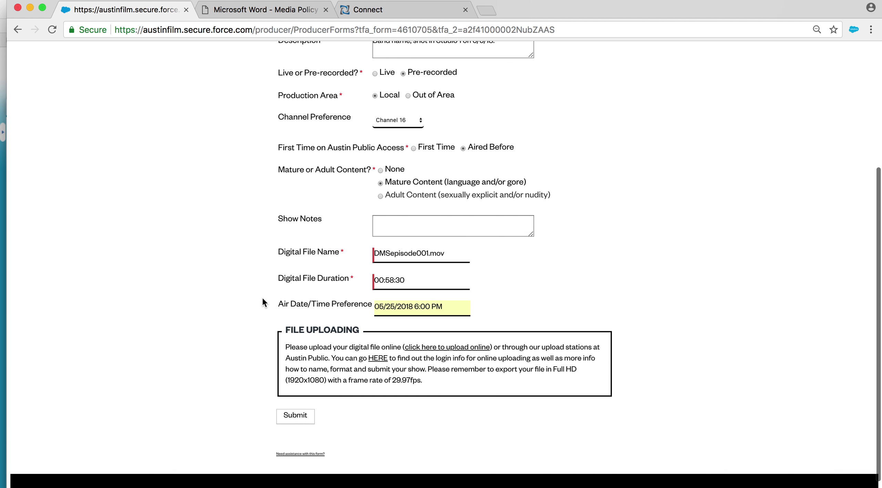
pyautogui.click(289, 416)
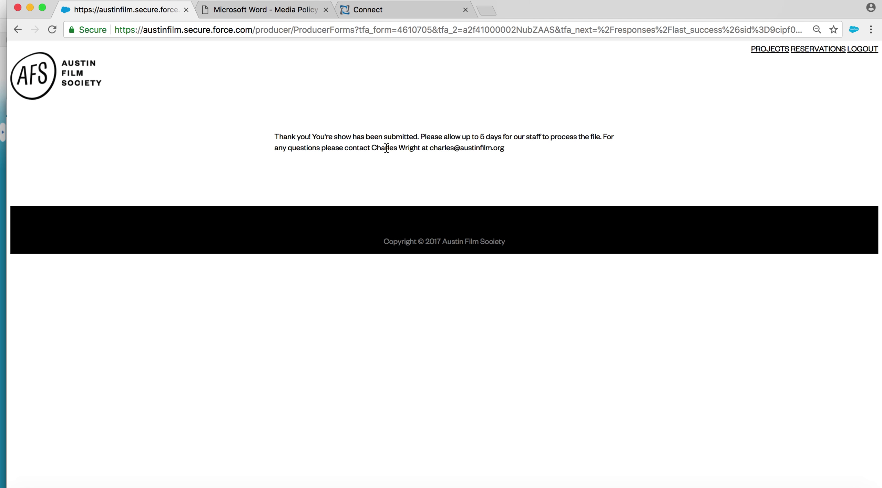
pyautogui.click(767, 49)
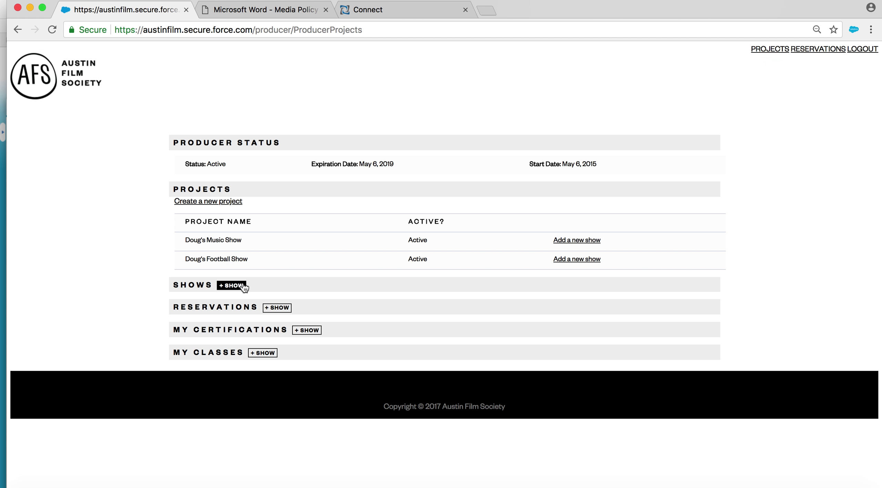
# Expand the Shows section to check the air date and status of the submitted episode, and collapse it again
pyautogui.click(232, 286)
pyautogui.scroll(-1, 139, 307)
pyautogui.scroll(-1, 139, 307)
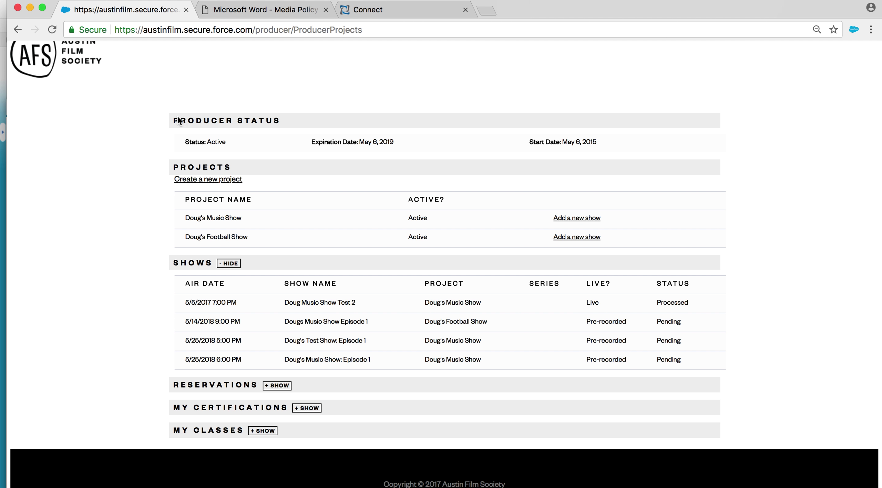
pyautogui.click(229, 263)
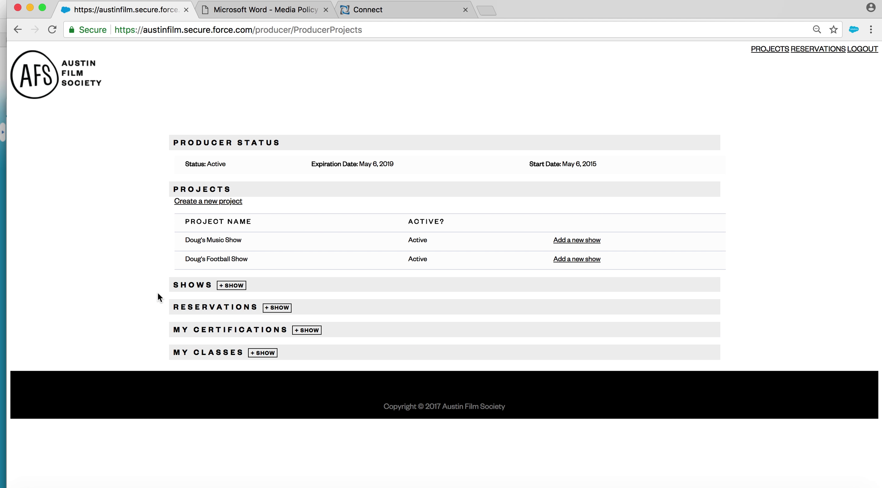